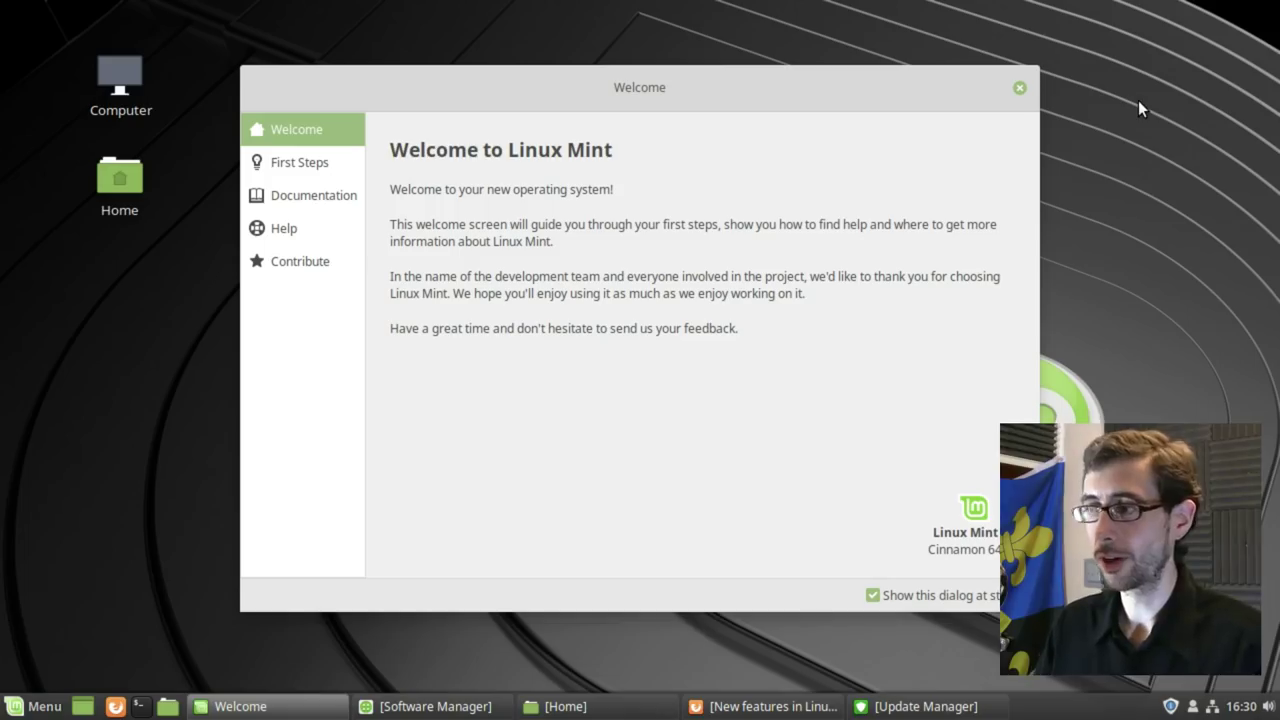
Search the application menu for 'red', then dismiss the menu
{"action": "left_click", "coordinate": [35, 706]}
{"action": "type", "text": "red"}
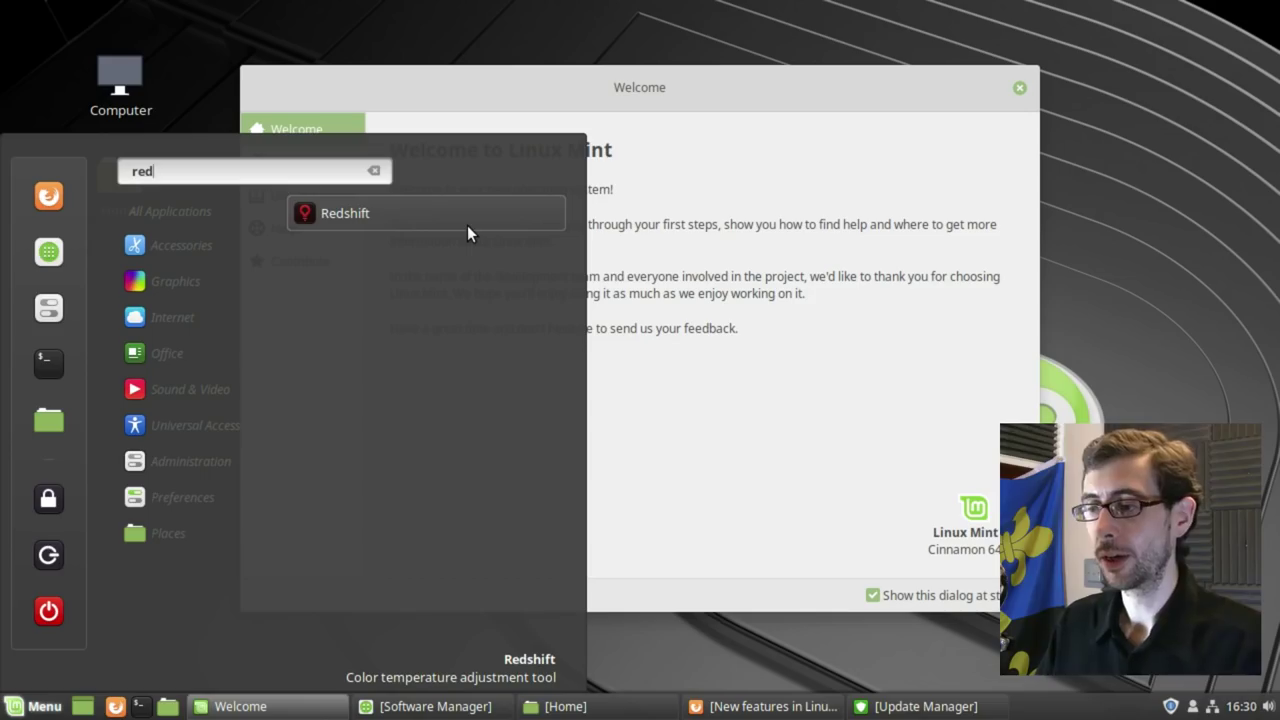
{"action": "left_click", "coordinate": [1157, 277]}
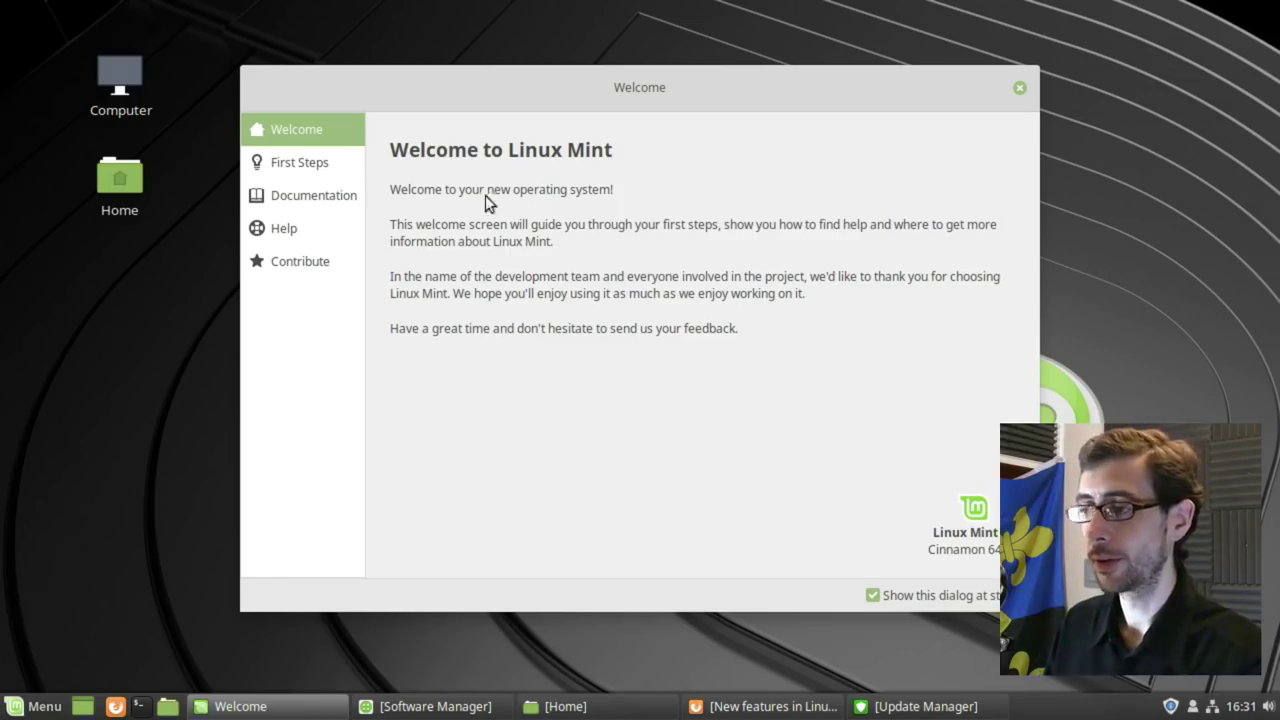
Launch Timeshift from the Welcome Screen's First Steps page, authenticating with the administrator password
{"action": "left_click", "coordinate": [303, 162]}
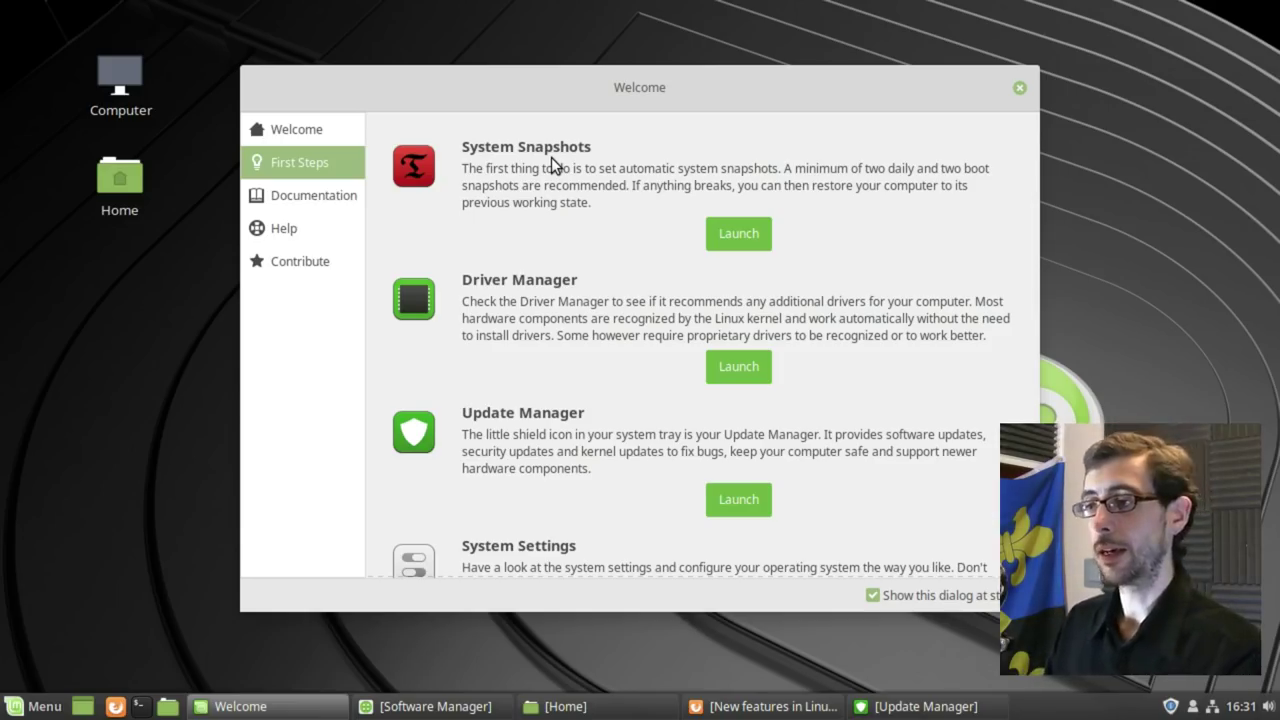
{"action": "left_click", "coordinate": [732, 224]}
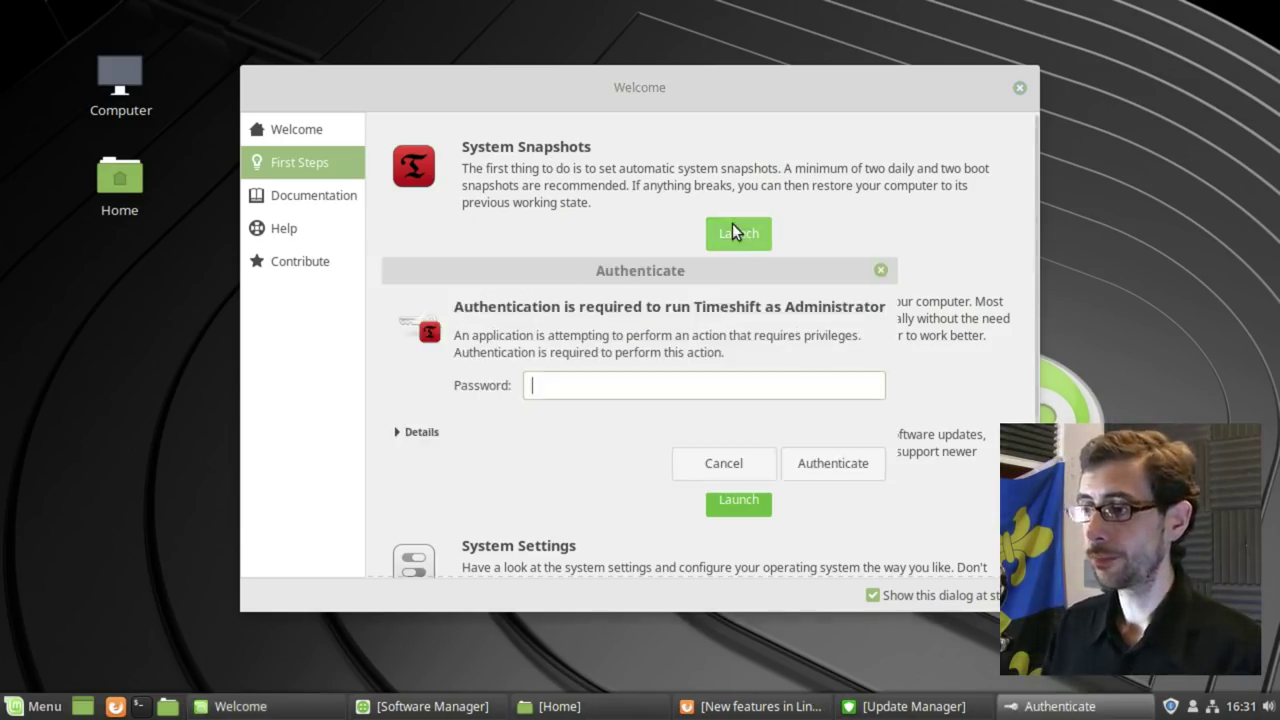
{"action": "type", "text": "••"}
{"action": "key", "text": "Return"}
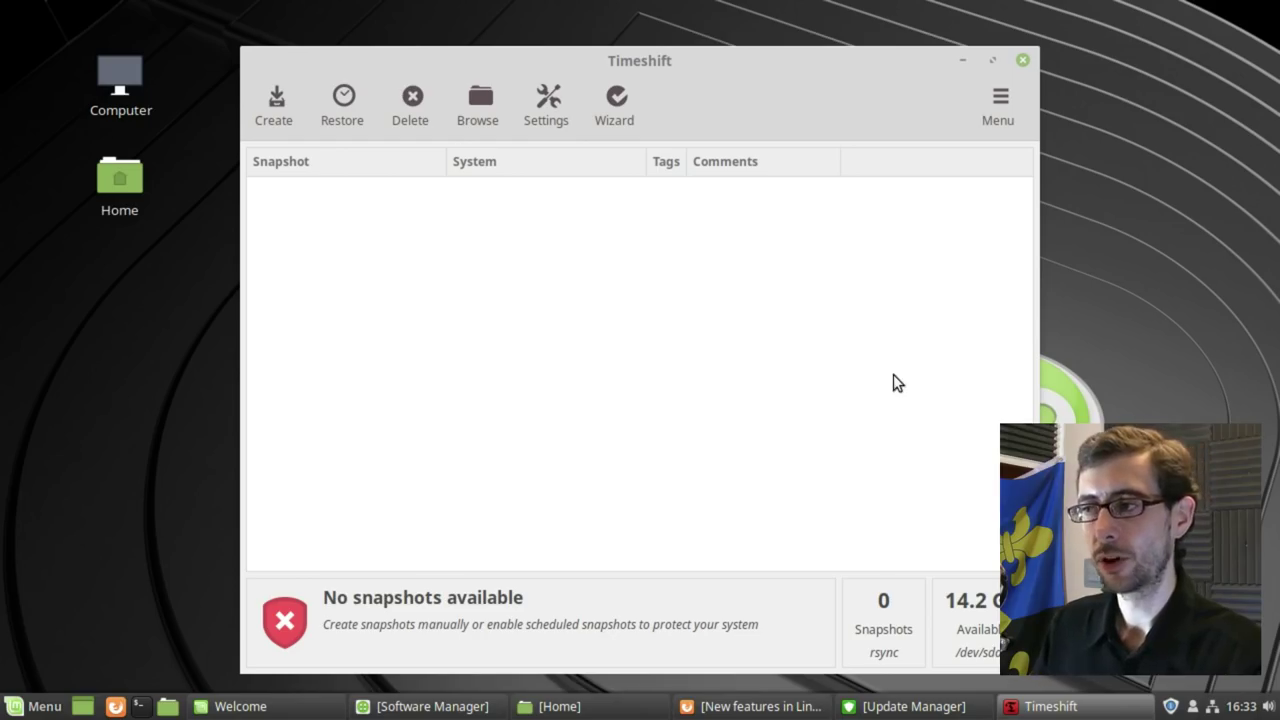
Minimize the Timeshift window, uncovering the Welcome window
{"action": "left_click", "coordinate": [962, 60]}
Restore Update Manager from the taskbar to review the mintupdate 5.3.7 update
{"action": "left_click", "coordinate": [905, 706]}
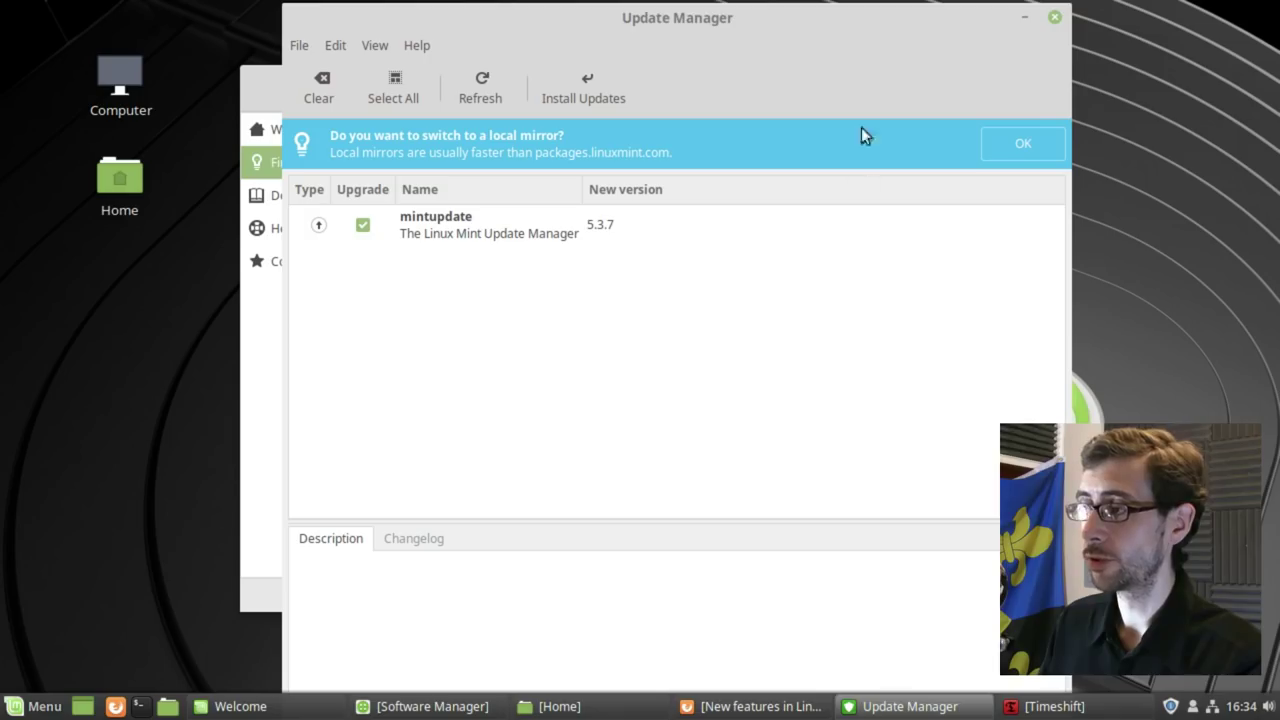
Close Update Manager and scroll through the Welcome Screen's First Steps list
{"action": "left_click", "coordinate": [1054, 17]}
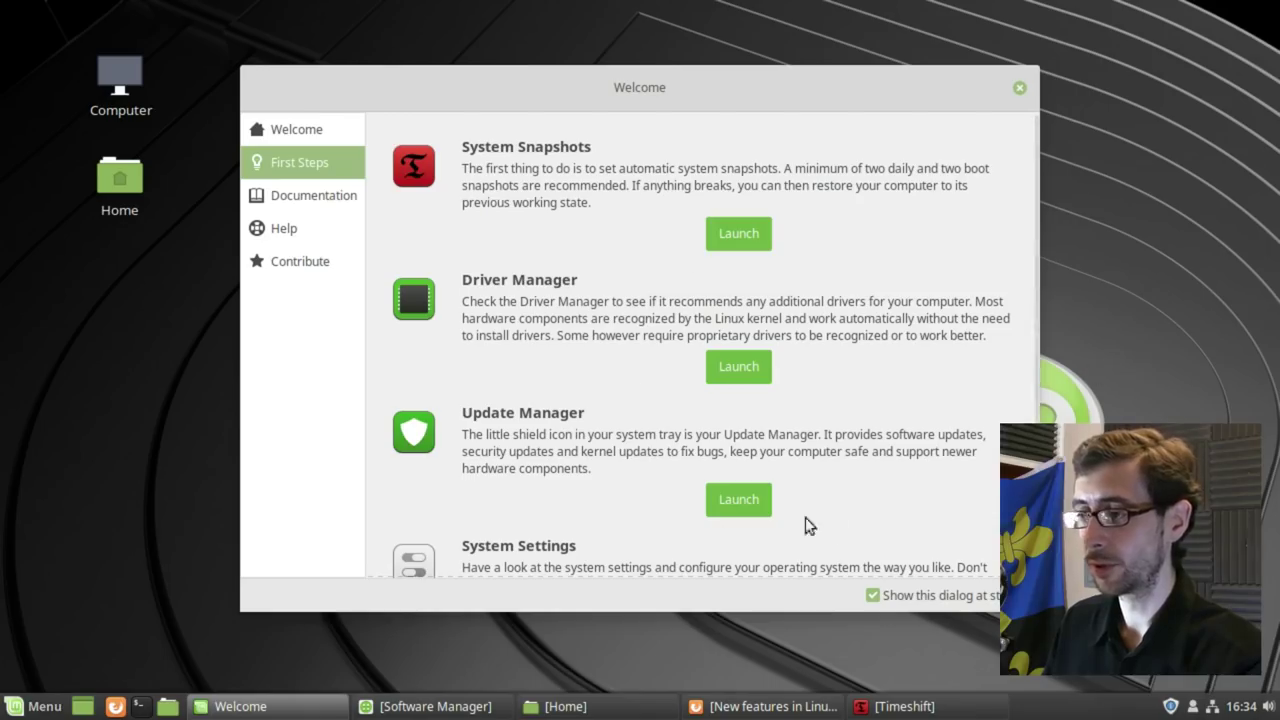
{"action": "scroll", "coordinate": [1036, 360], "scroll_direction": "down", "scroll_amount": 2}
{"action": "scroll", "coordinate": [1036, 372], "scroll_direction": "down", "scroll_amount": 4}
{"action": "scroll", "coordinate": [1036, 330], "scroll_direction": "up", "scroll_amount": 3}
{"action": "scroll", "coordinate": [1036, 300], "scroll_direction": "up", "scroll_amount": 4}
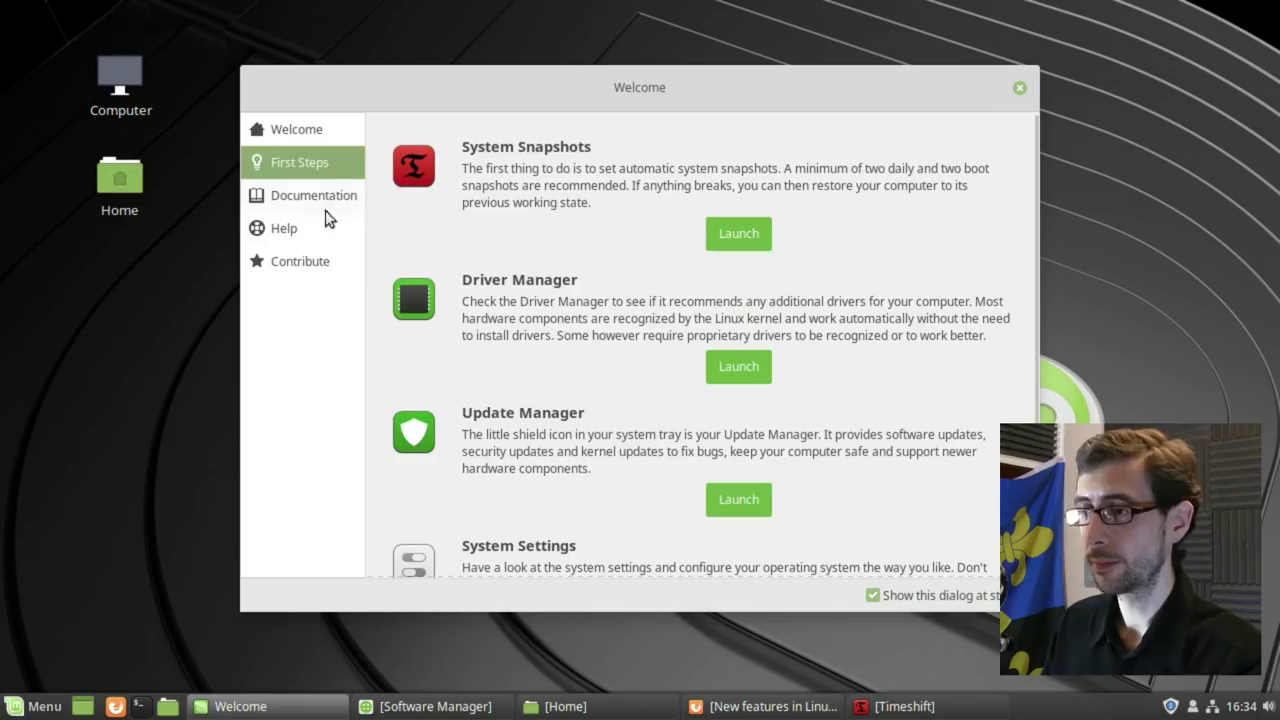
Close the Welcome window, then restore Timeshift and close it too
{"action": "left_click", "coordinate": [1019, 88]}
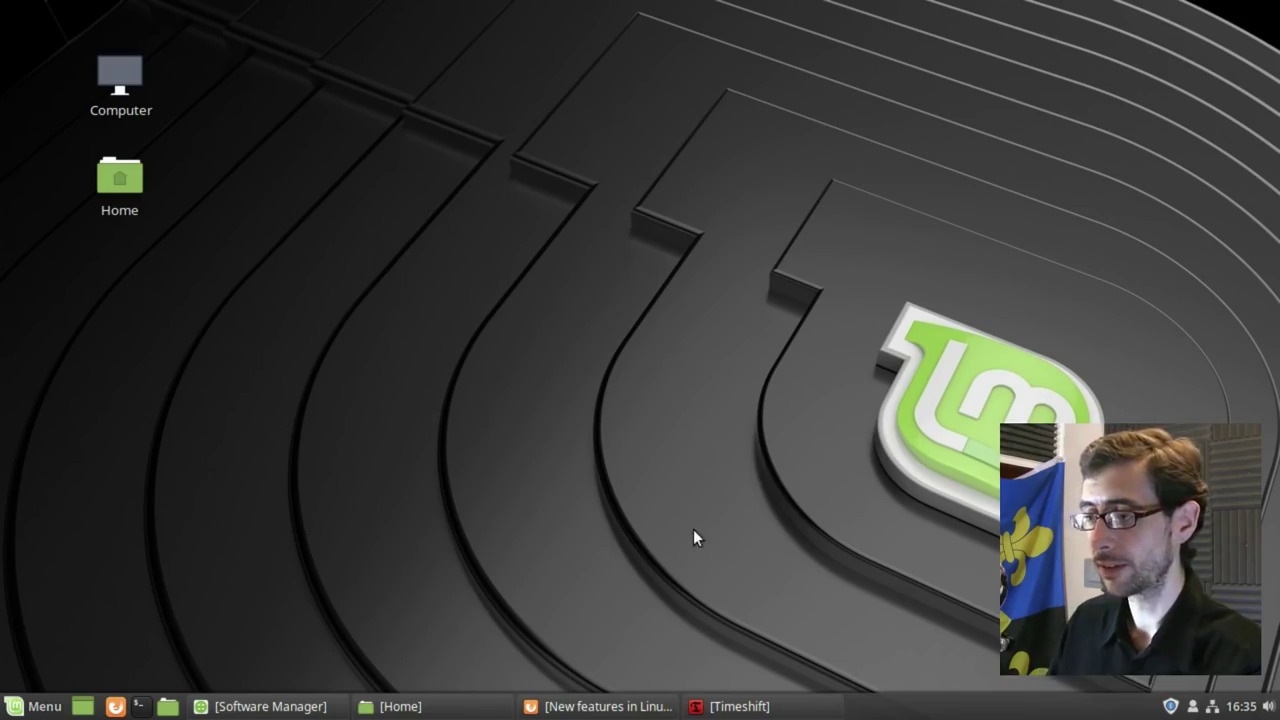
{"action": "left_click", "coordinate": [718, 706]}
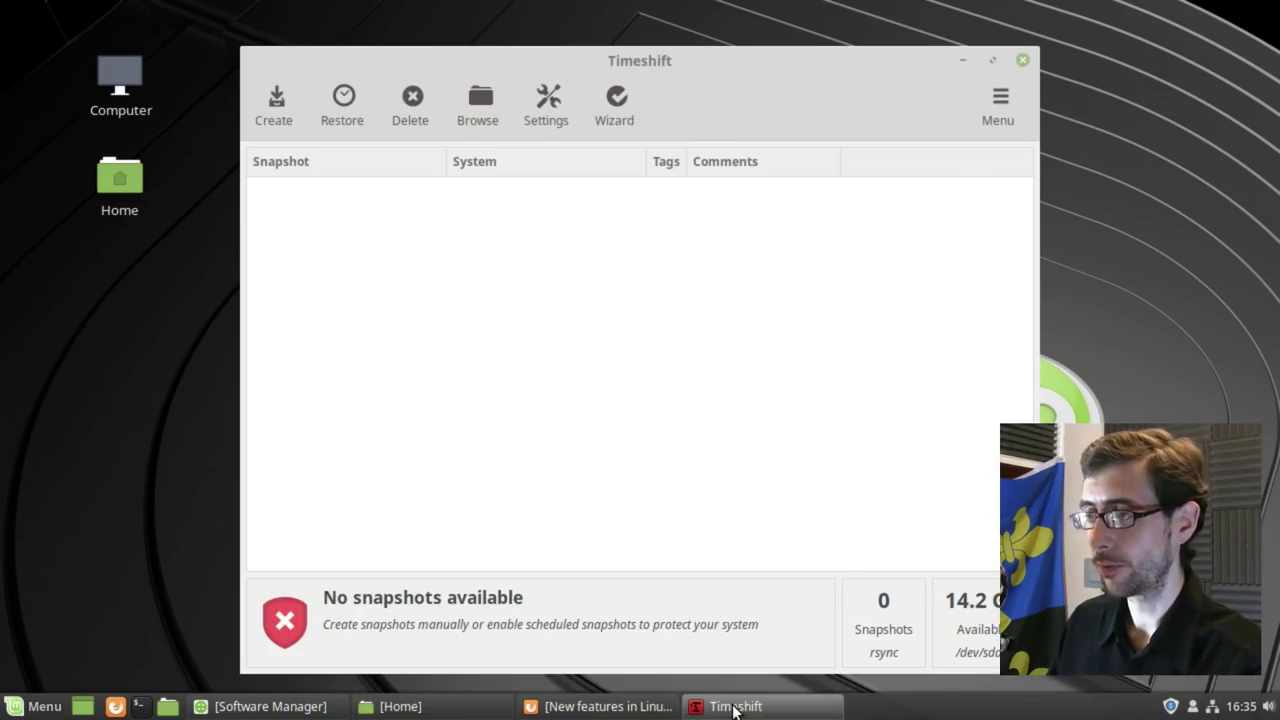
{"action": "left_click", "coordinate": [1021, 61]}
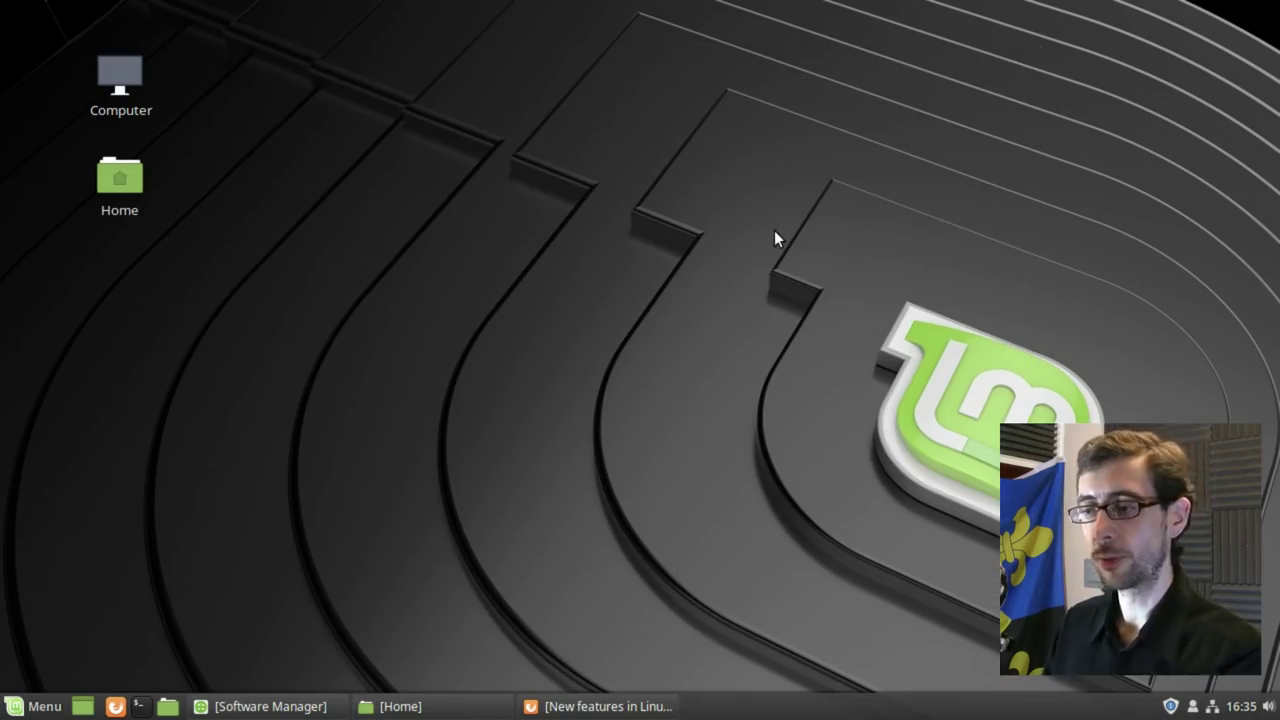
Open two Home folder windows, rearrange them on screen, then close both
{"action": "left_click", "coordinate": [420, 708]}
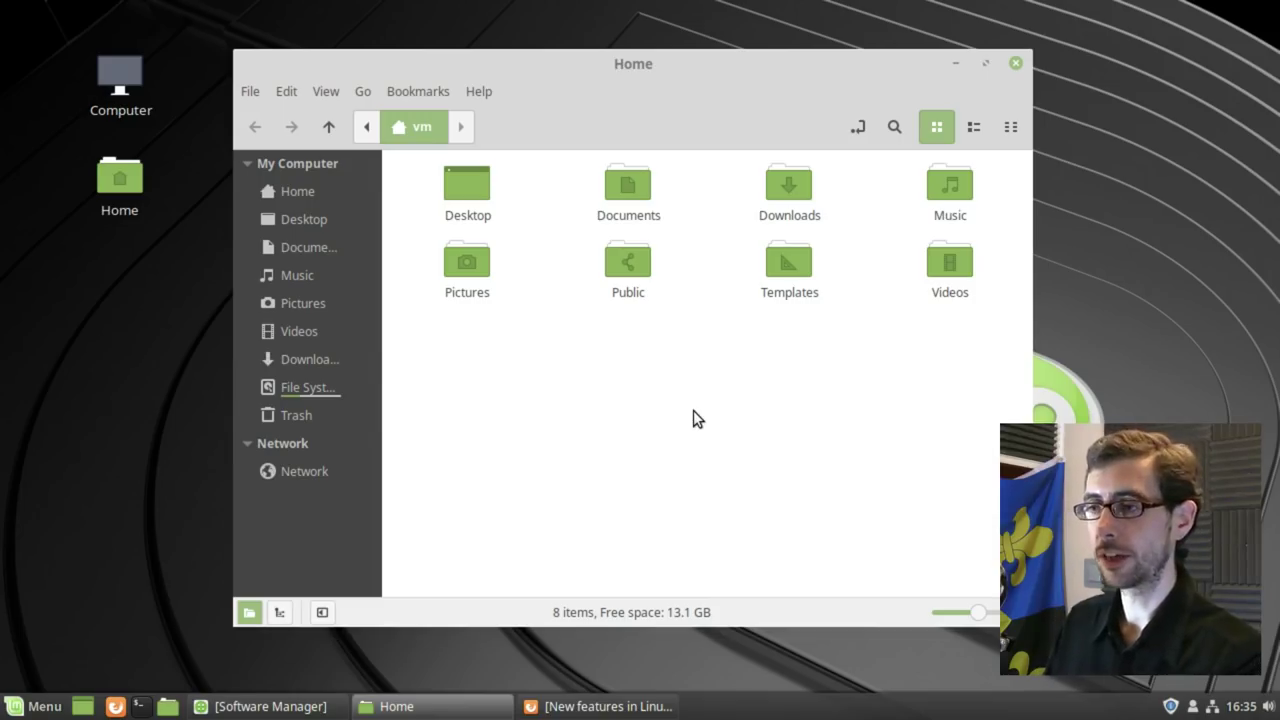
{"action": "double_click", "coordinate": [120, 180]}
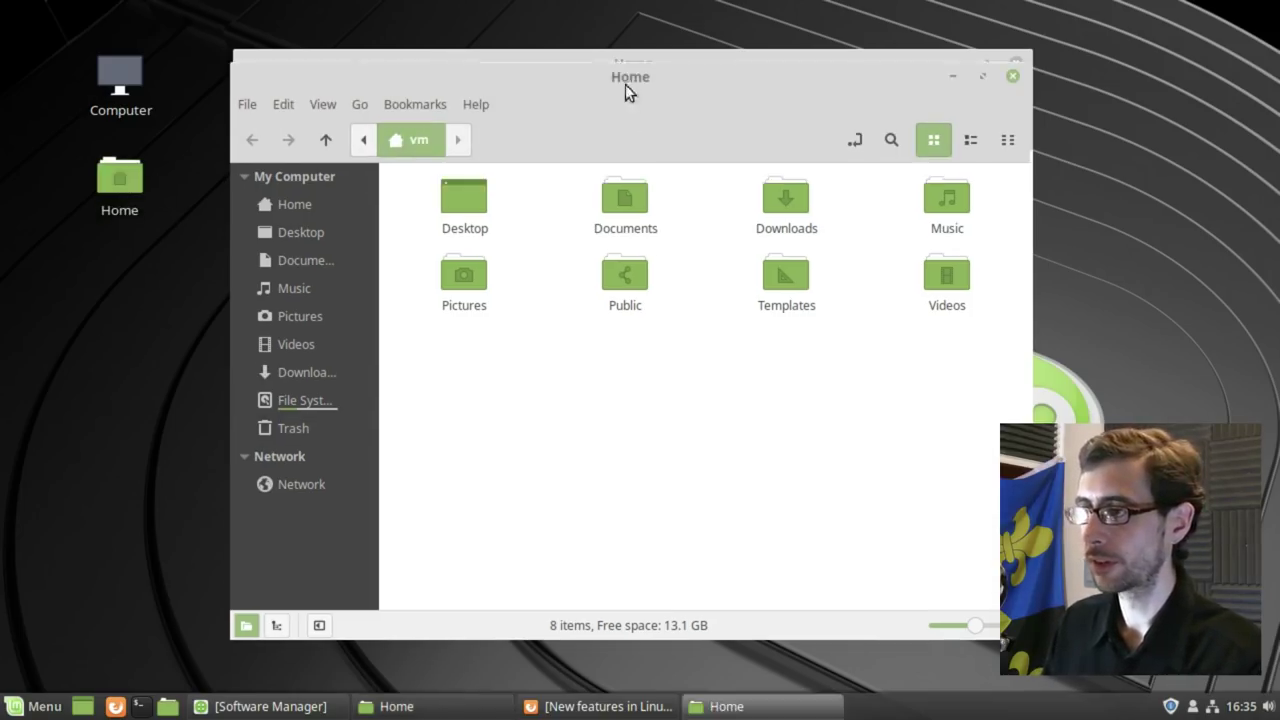
{"action": "mouse_move", "coordinate": [597, 82]}
{"action": "left_mouse_down"}
{"action": "mouse_move", "coordinate": [711, 131]}
{"action": "mouse_move", "coordinate": [771, 102]}
{"action": "mouse_move", "coordinate": [806, 37]}
{"action": "left_mouse_up"}
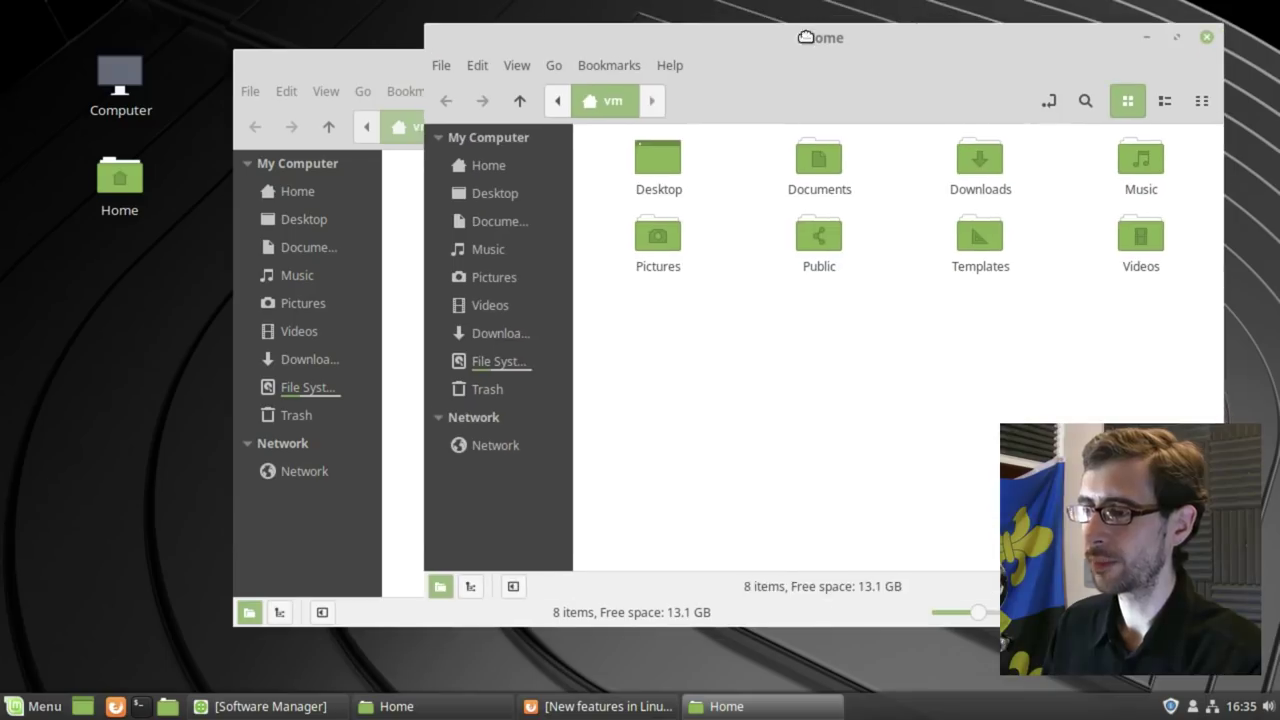
{"action": "left_click_drag", "start_coordinate": [293, 64], "coordinate": [250, 73]}
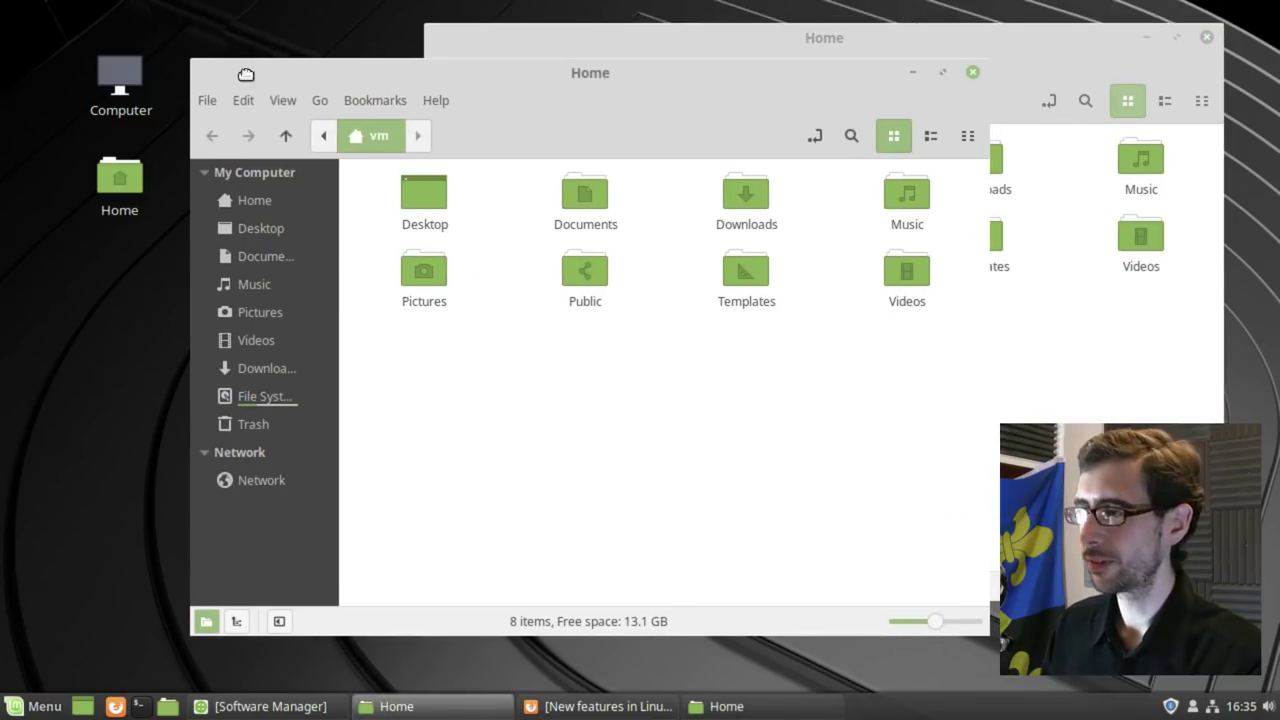
{"action": "left_click", "coordinate": [790, 45]}
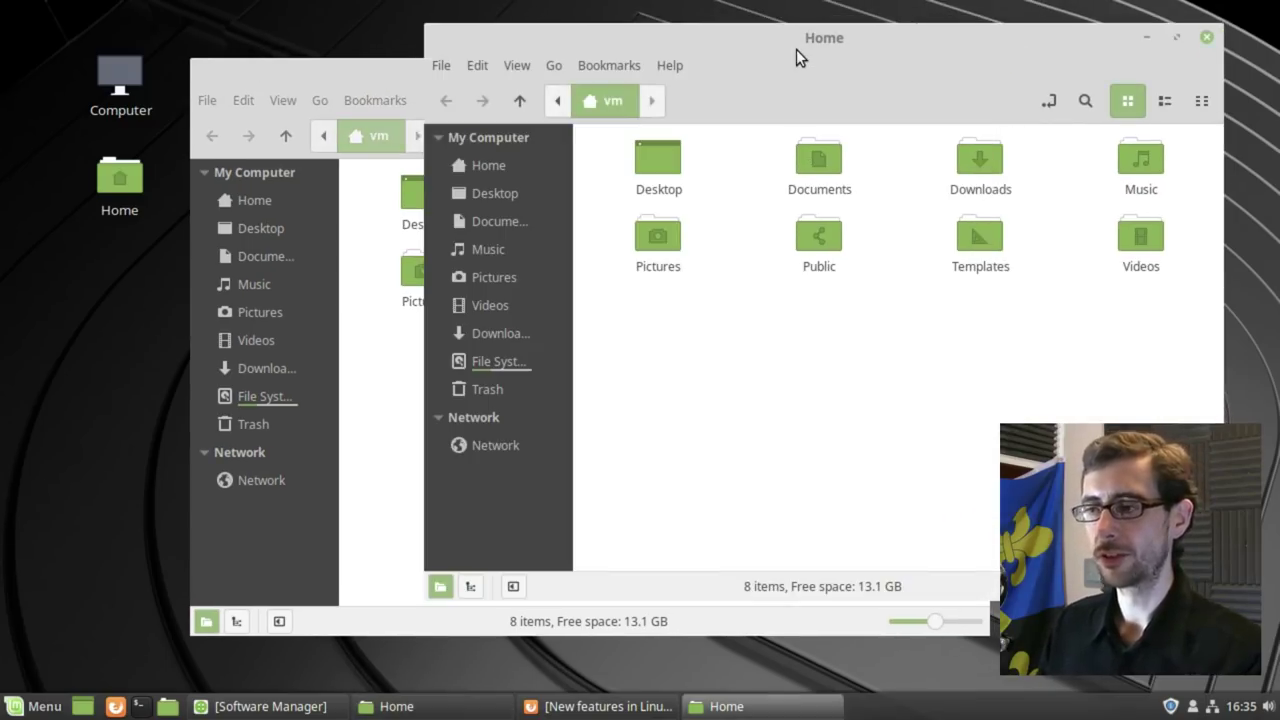
{"action": "left_click", "coordinate": [1207, 37]}
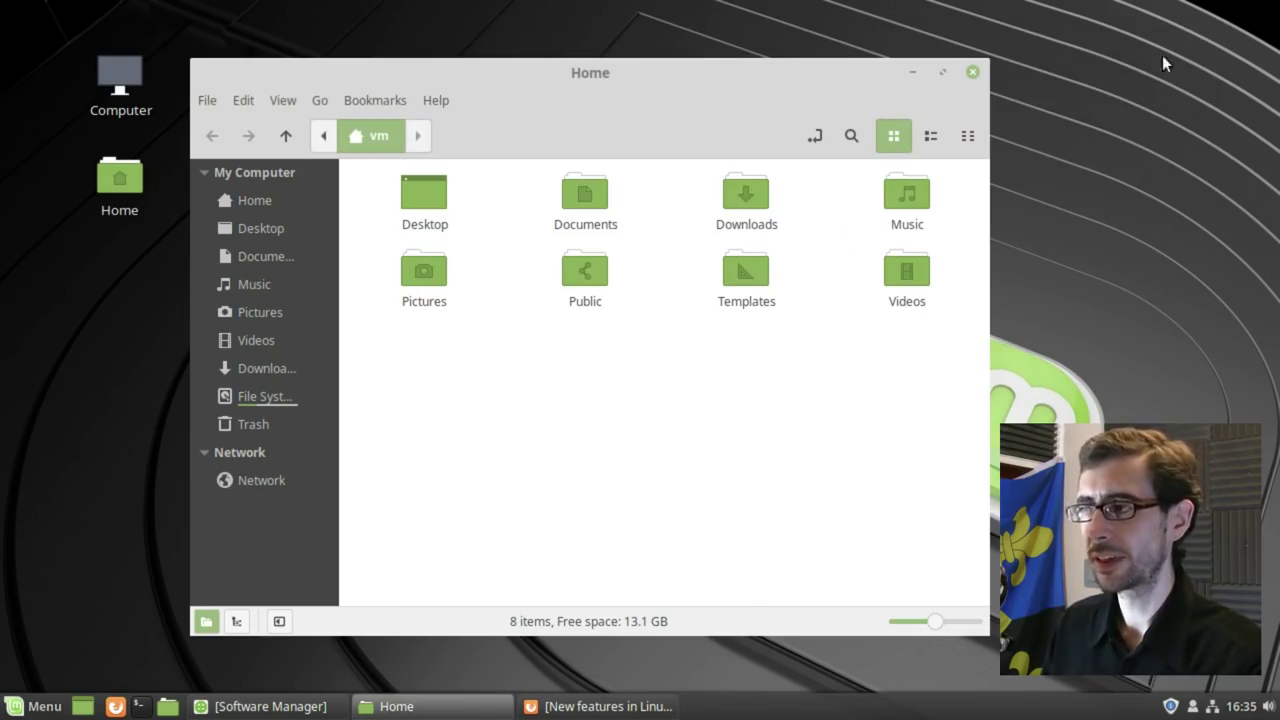
{"action": "left_click", "coordinate": [973, 73]}
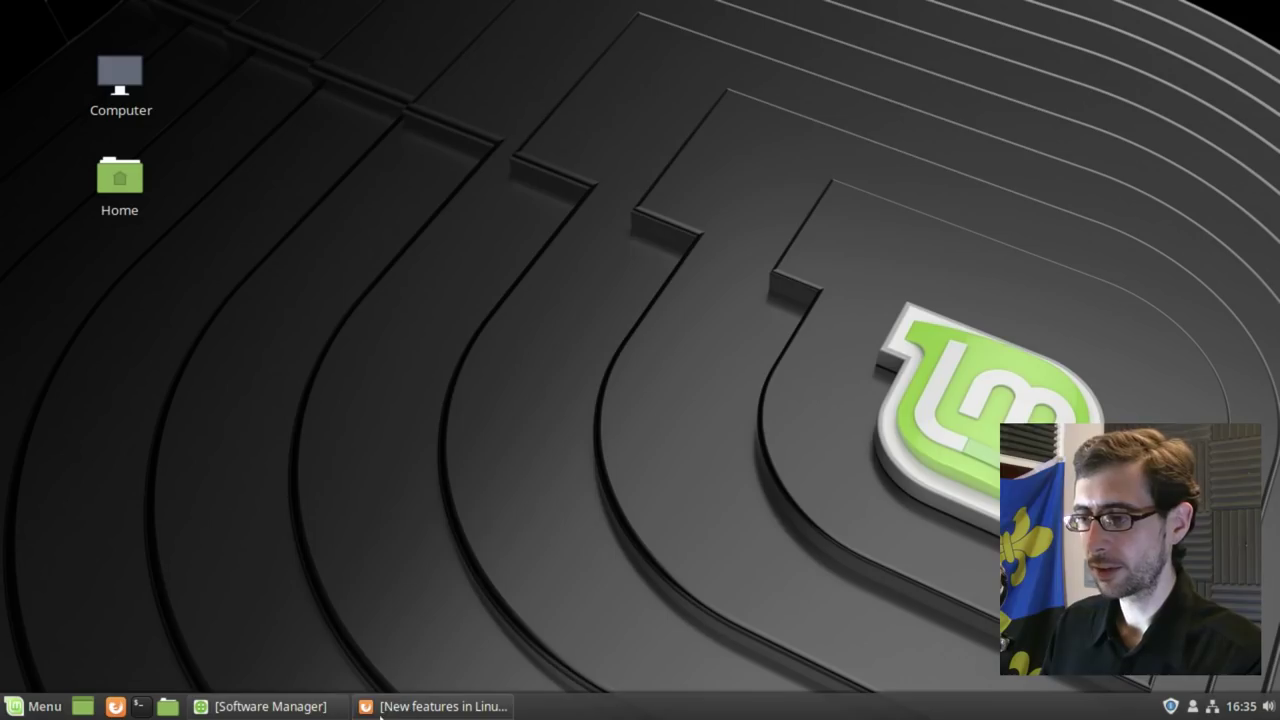
Restore Software Manager and view its About information, then dismiss it
{"action": "left_click", "coordinate": [268, 706]}
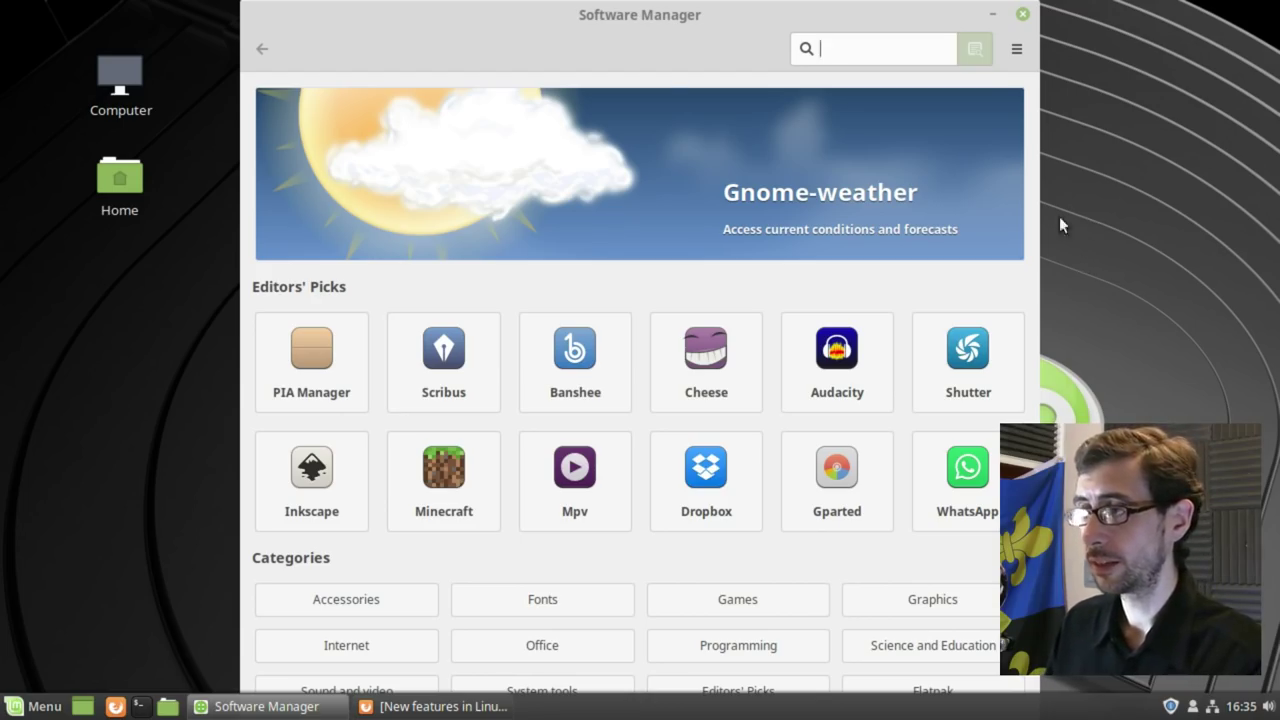
{"action": "left_click", "coordinate": [1017, 50]}
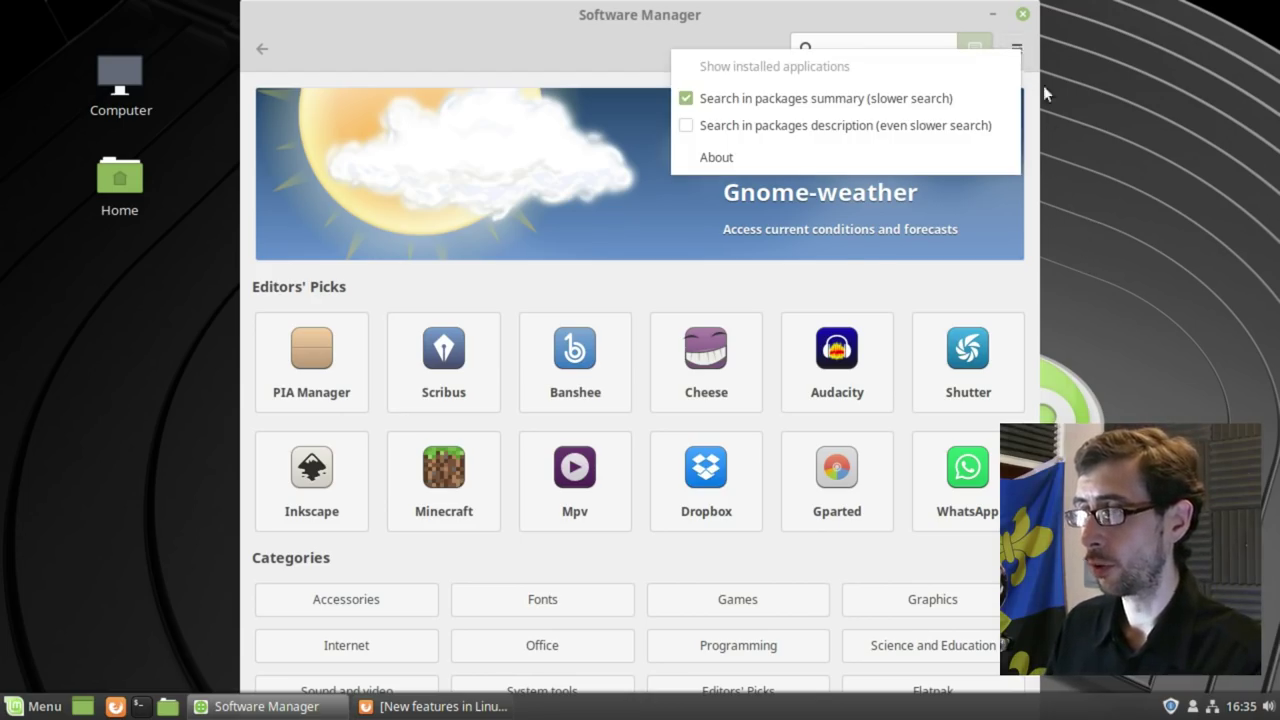
{"action": "left_click", "coordinate": [904, 151]}
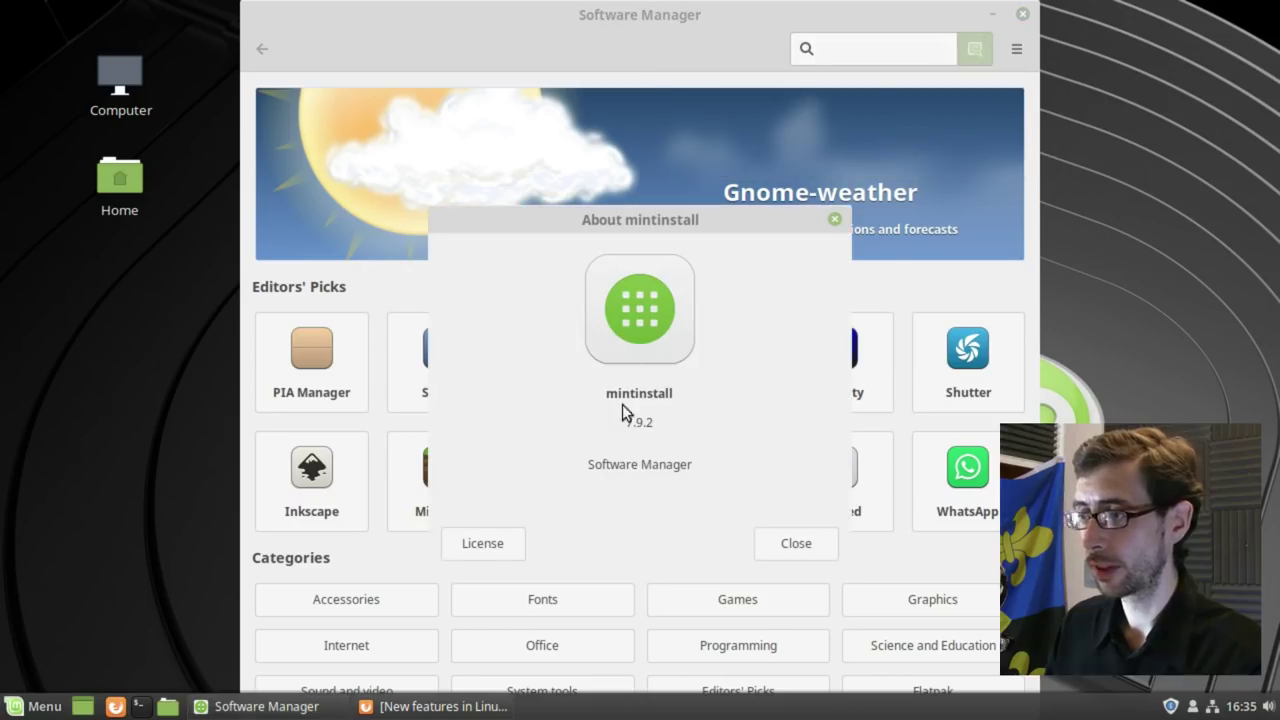
{"action": "left_click", "coordinate": [786, 546]}
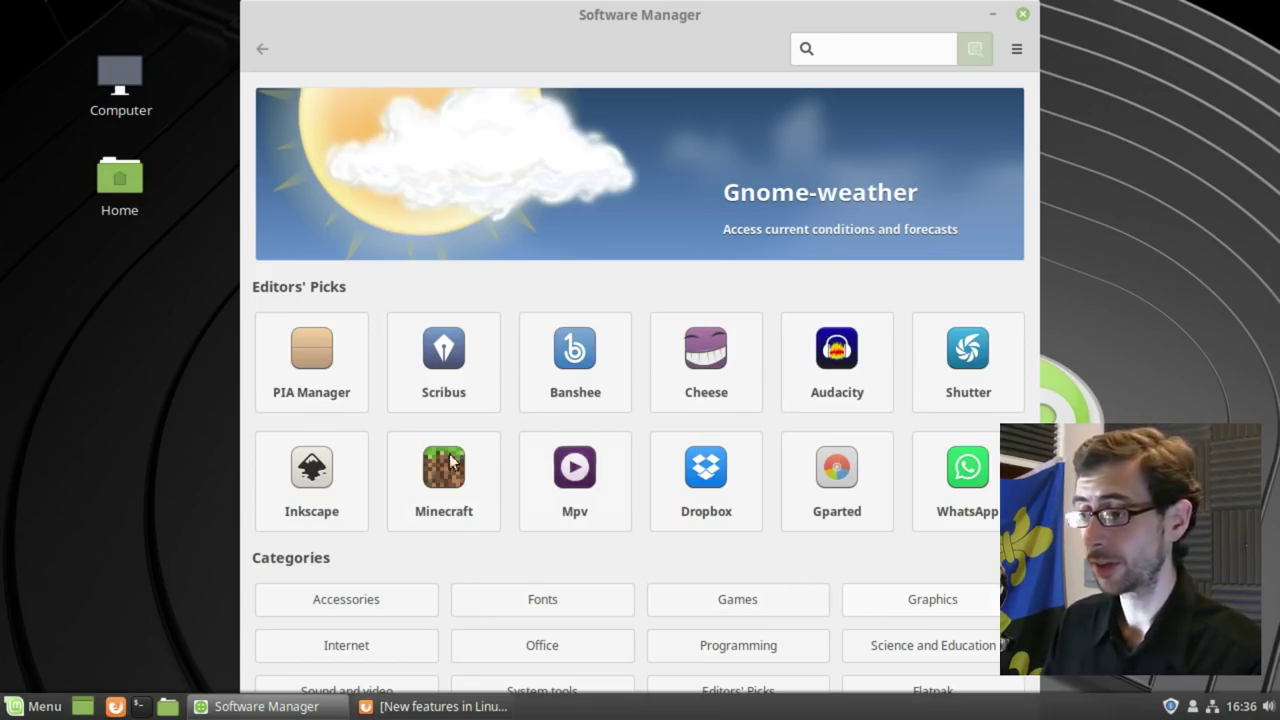
Browse the Flatpak category list, then return to the Software Manager home page
{"action": "left_click", "coordinate": [947, 688]}
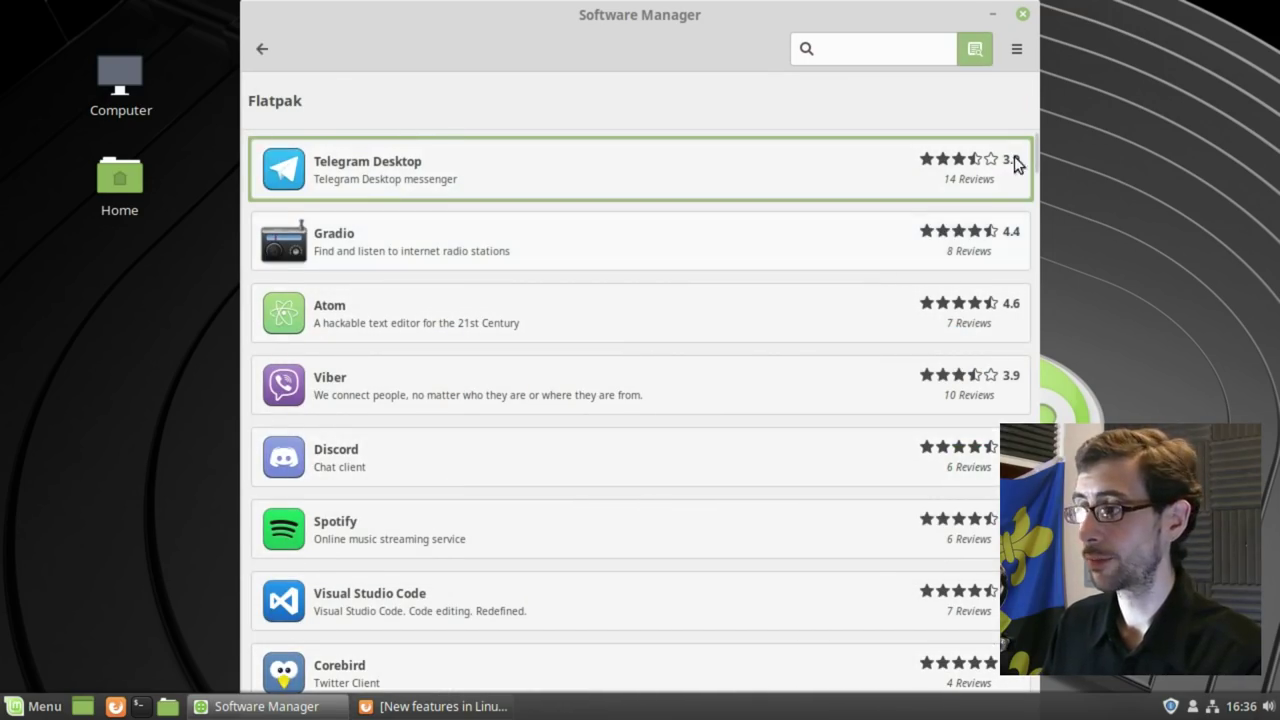
{"action": "scroll", "coordinate": [1037, 160], "scroll_direction": "down", "scroll_amount": 5}
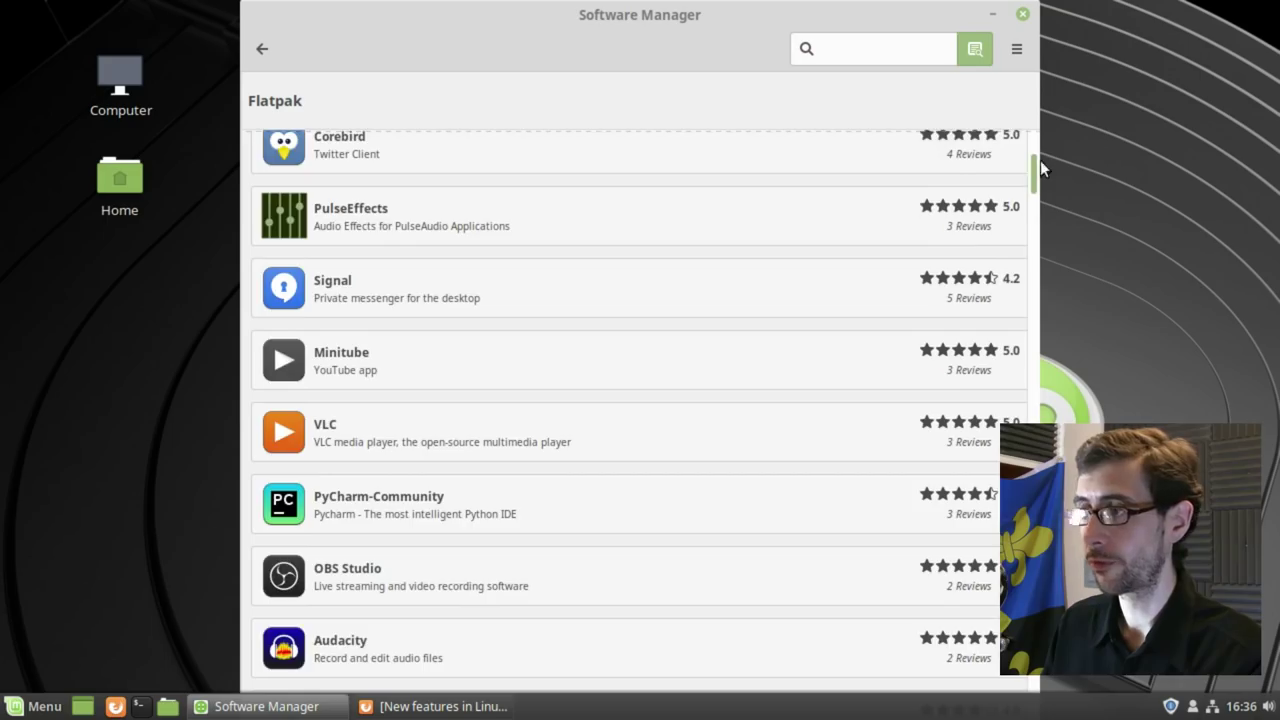
{"action": "scroll", "coordinate": [1041, 153], "scroll_direction": "up", "scroll_amount": 5}
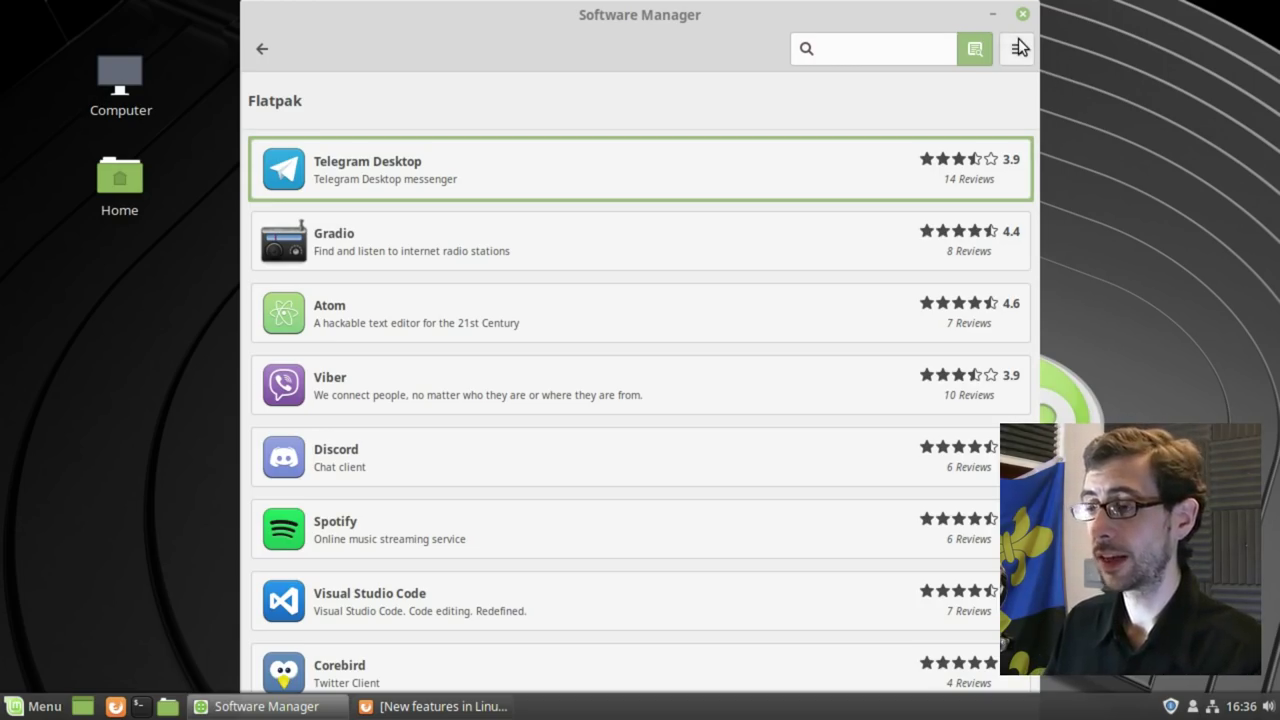
{"action": "left_click", "coordinate": [263, 49]}
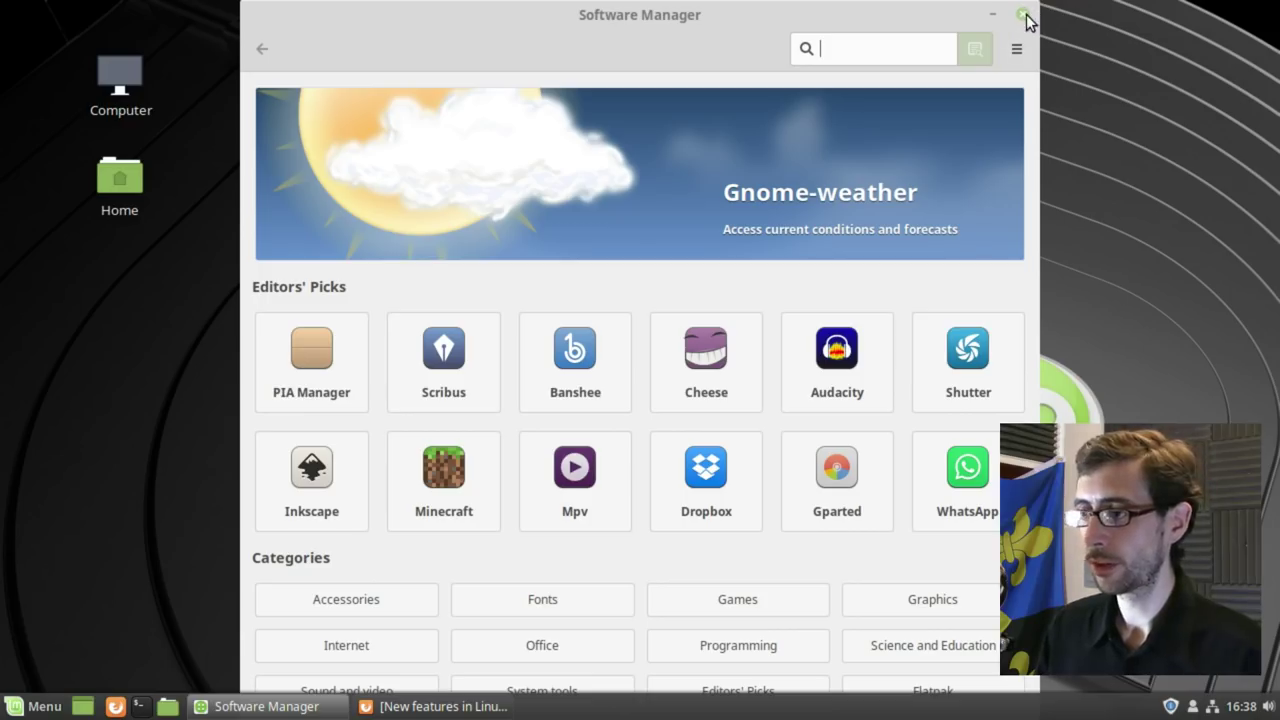
Close Software Manager and set Machu Picchu as the wallpaper in Backgrounds settings
{"action": "left_click", "coordinate": [1022, 15]}
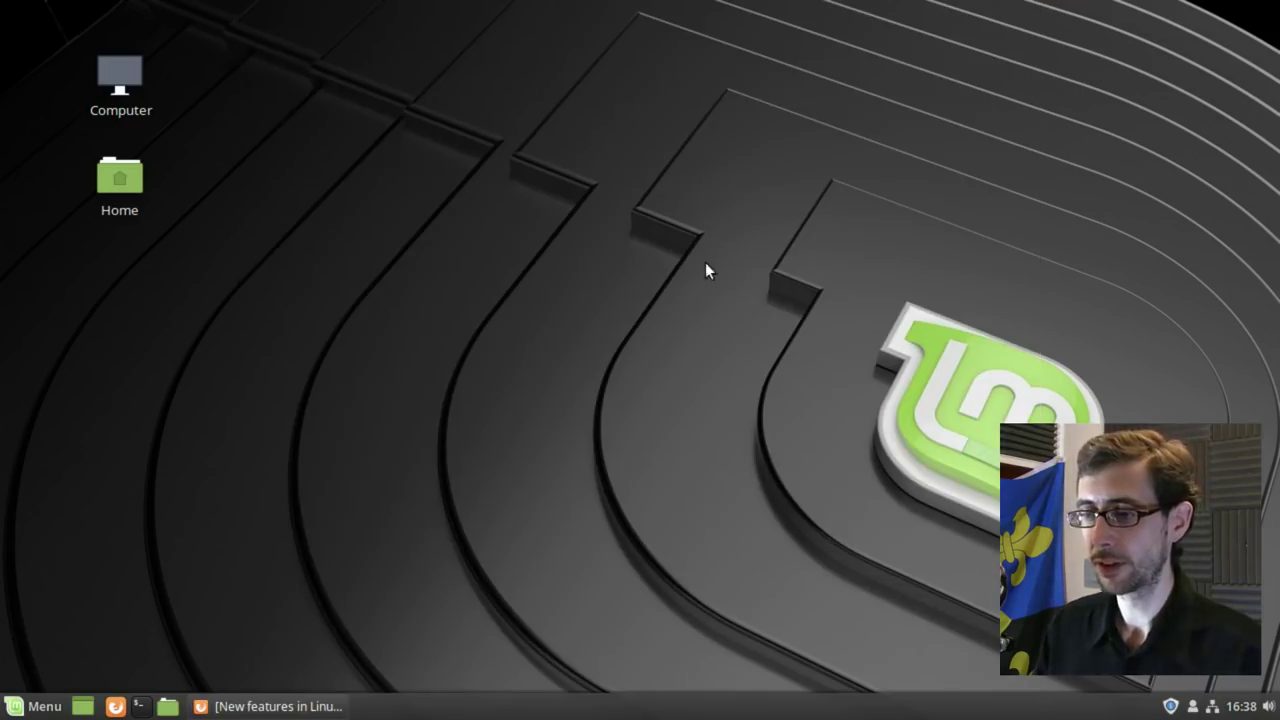
{"action": "right_click", "coordinate": [603, 217]}
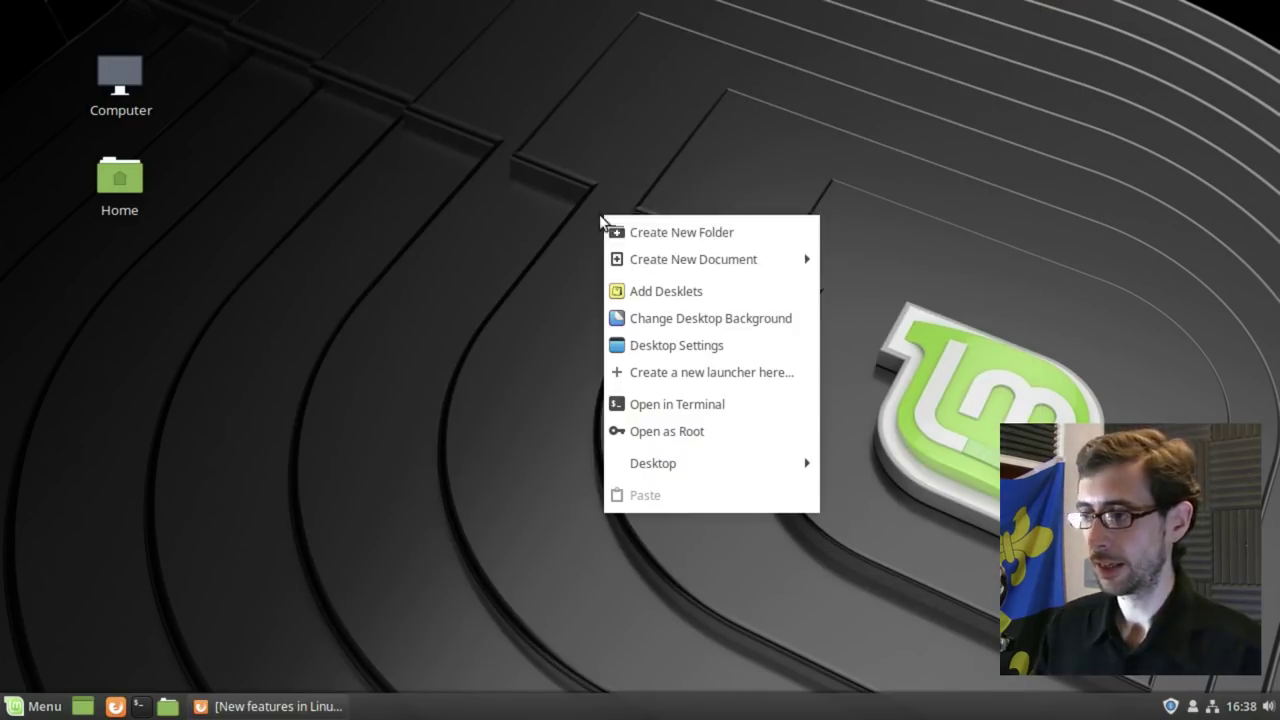
{"action": "left_click", "coordinate": [734, 322]}
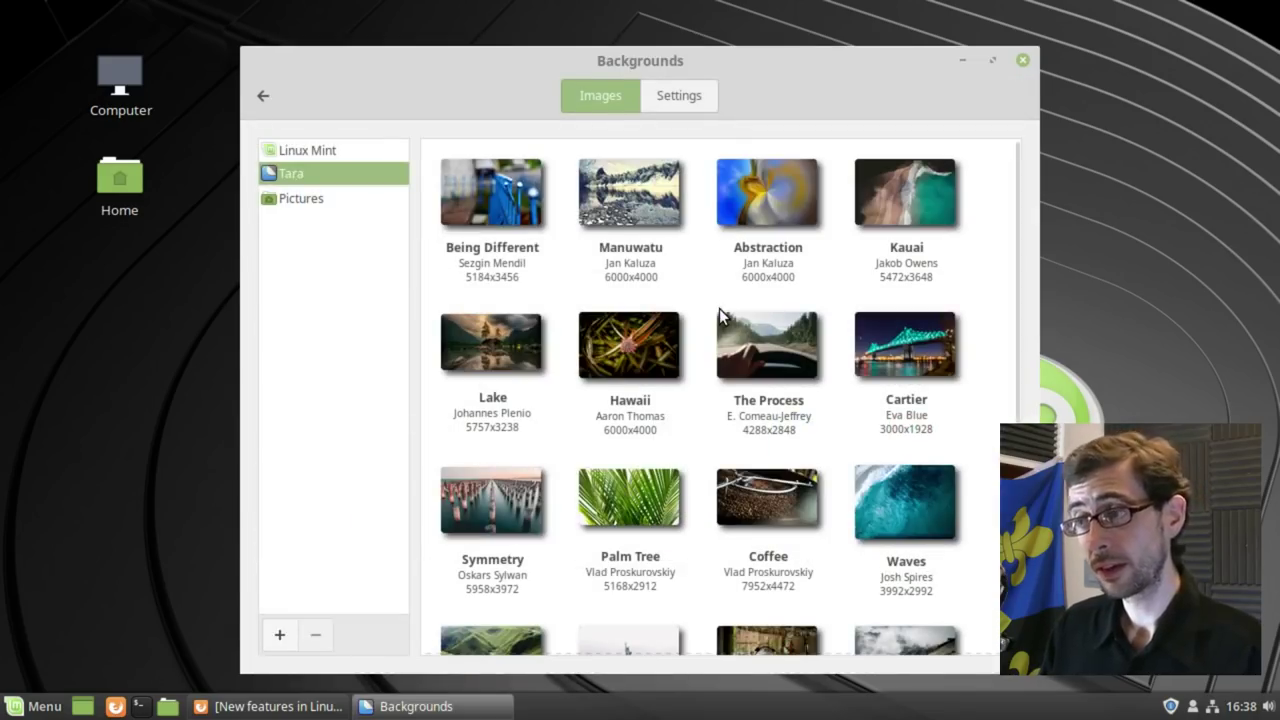
{"action": "left_click_drag", "start_coordinate": [1013, 228], "coordinate": [1018, 255]}
{"action": "scroll", "coordinate": [1018, 255], "scroll_direction": "down", "scroll_amount": 5}
{"action": "left_click", "coordinate": [911, 251]}
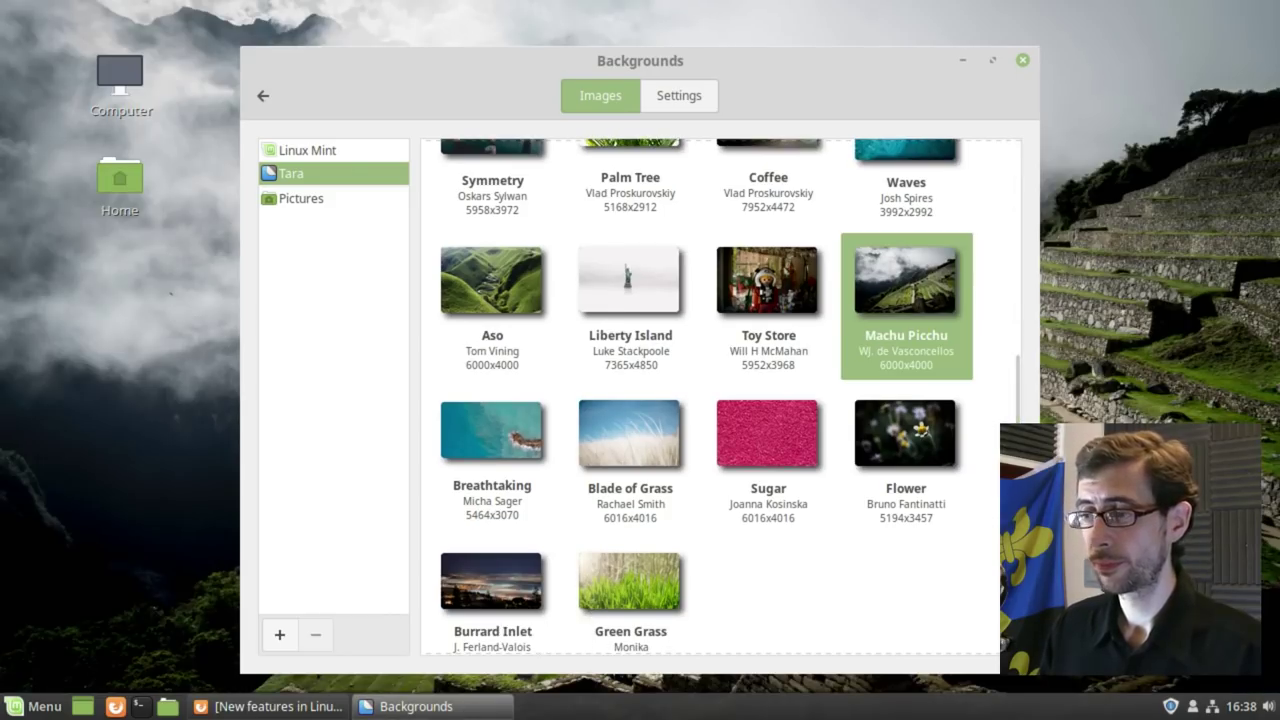
Preview the new wallpaper, then switch it to the Aso green-hills image
{"action": "left_click", "coordinate": [452, 706]}
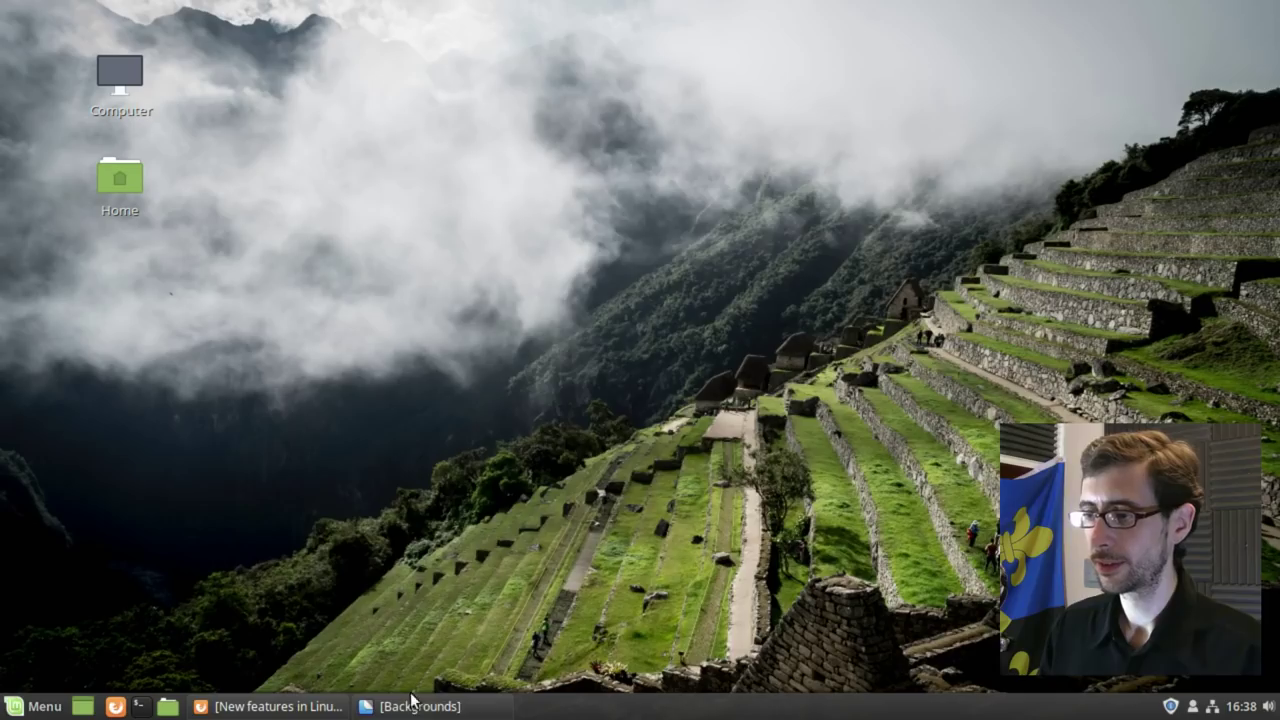
{"action": "left_click", "coordinate": [415, 705]}
{"action": "left_click", "coordinate": [530, 280]}
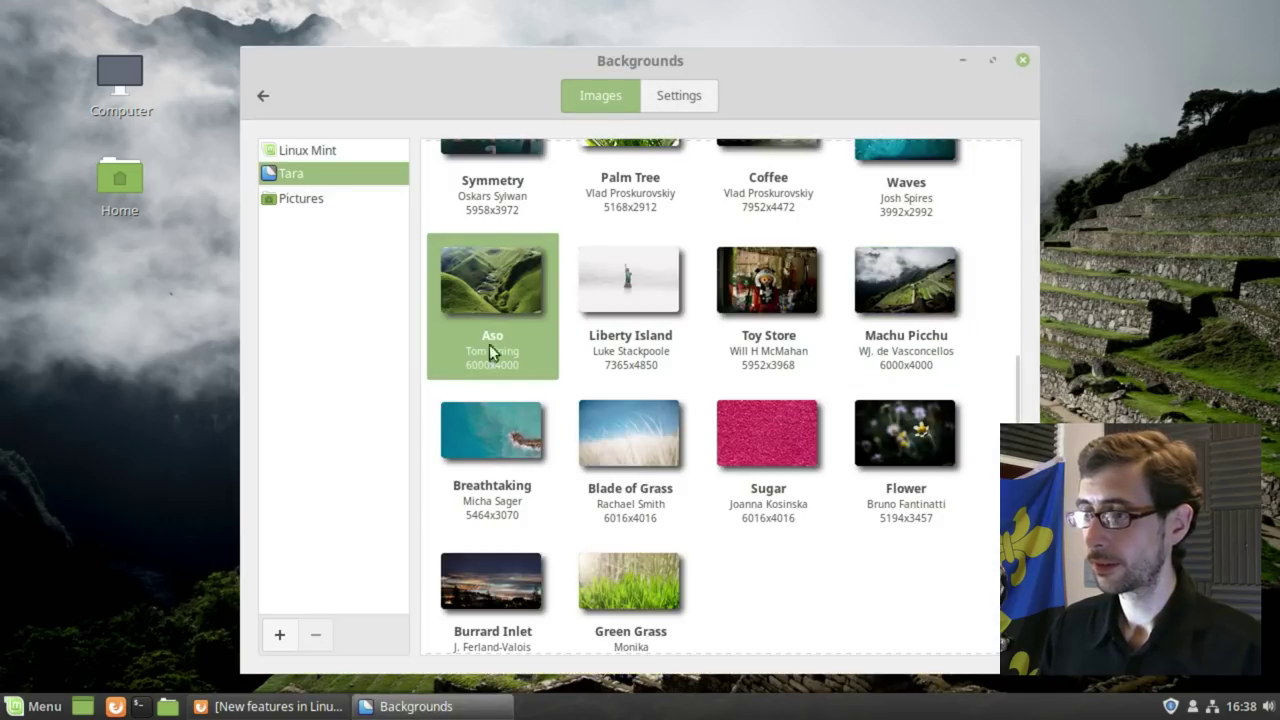
{"action": "left_click", "coordinate": [462, 706]}
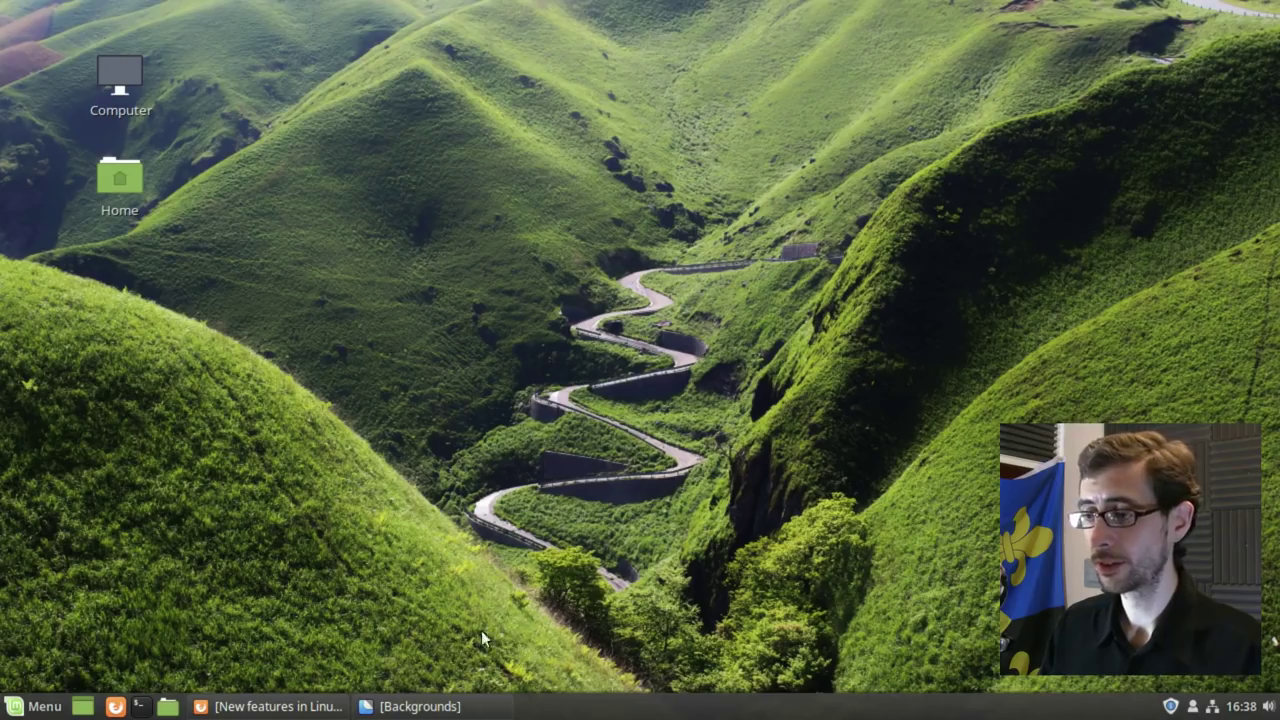
{"action": "left_click", "coordinate": [414, 703]}
{"action": "left_click_drag", "start_coordinate": [967, 56], "coordinate": [886, 60]}
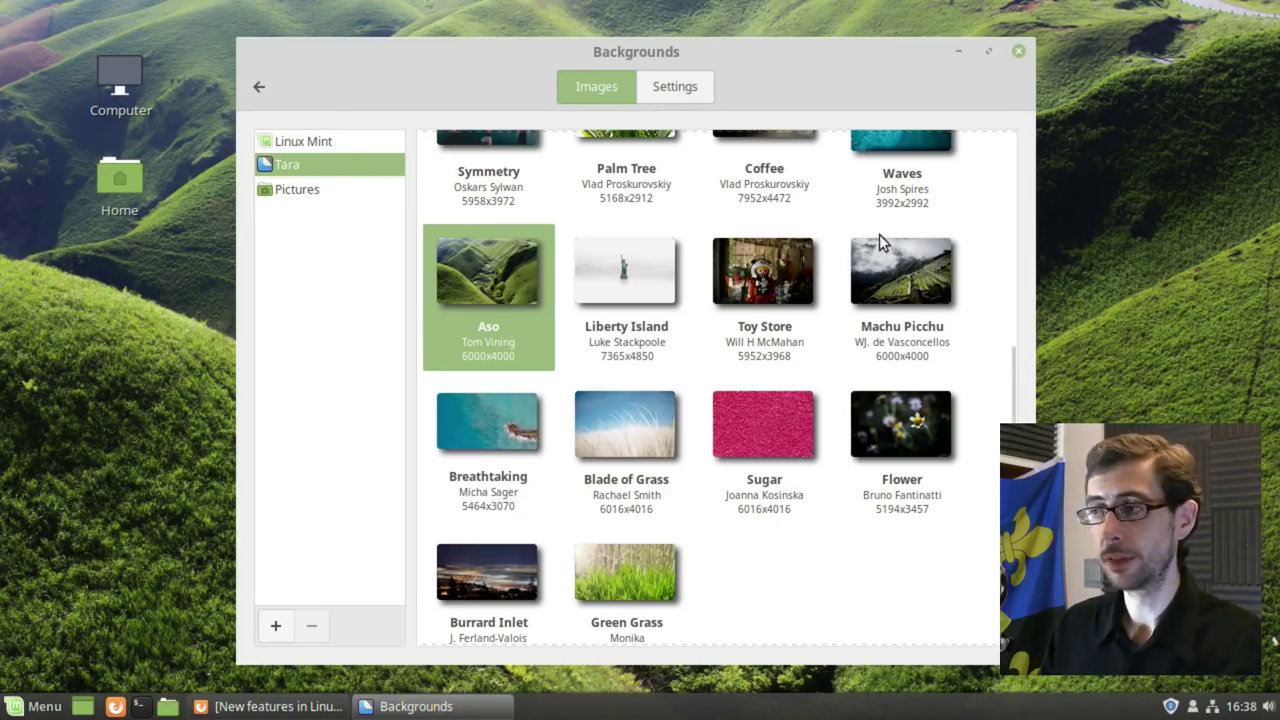
Close Backgrounds settings, open and close the Home folder, and open the application menu
{"action": "left_click", "coordinate": [1018, 51]}
{"action": "double_click", "coordinate": [119, 178]}
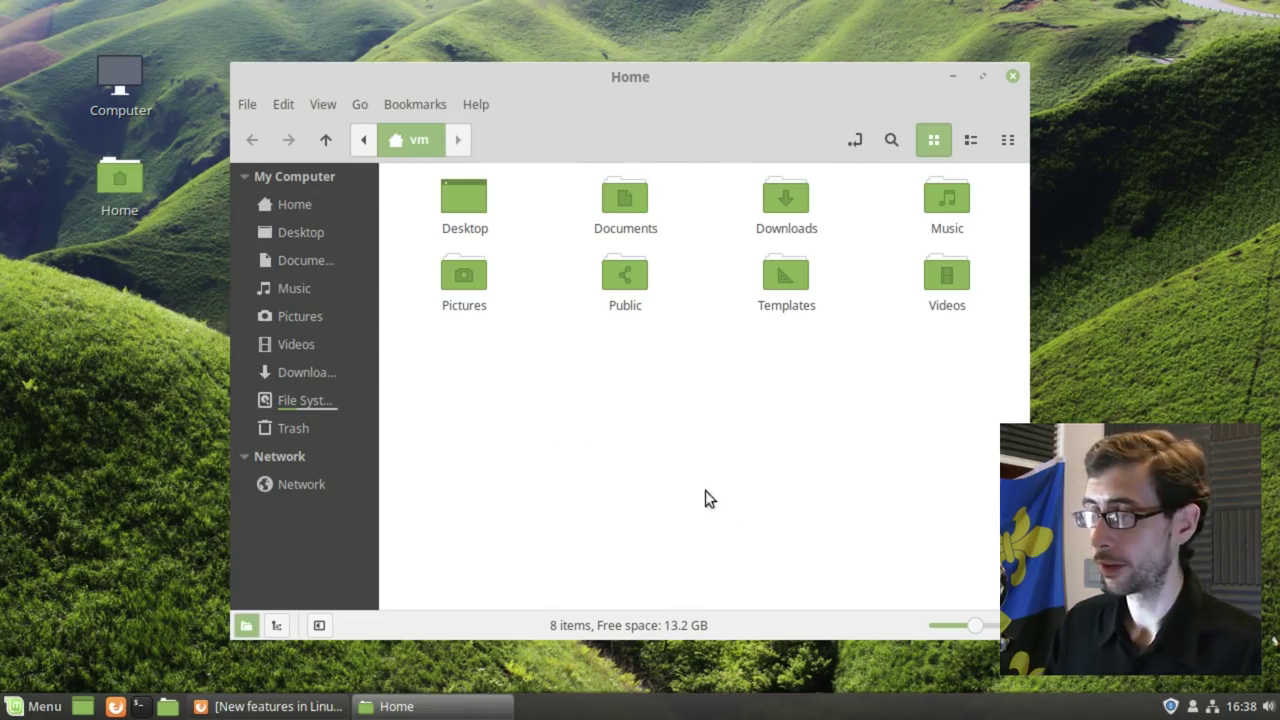
{"action": "left_click", "coordinate": [1013, 77]}
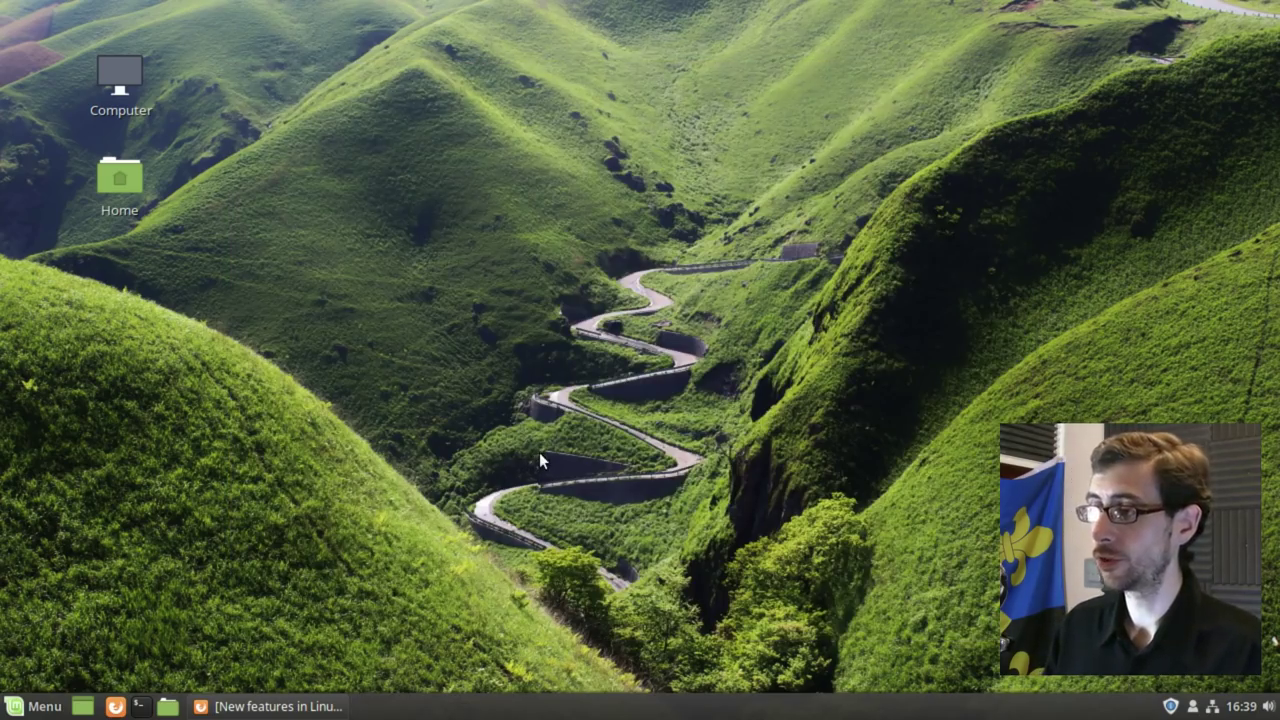
{"action": "left_click", "coordinate": [22, 707]}
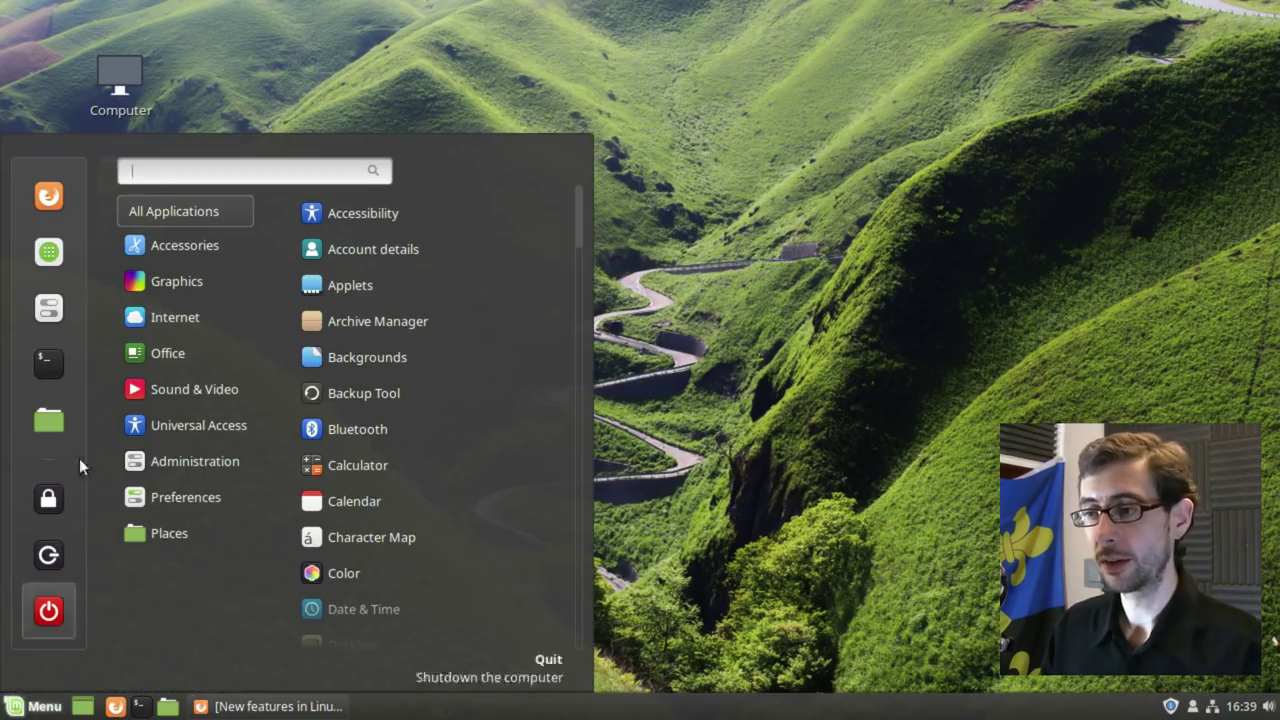
{"action": "mouse_move", "coordinate": [177, 281]}
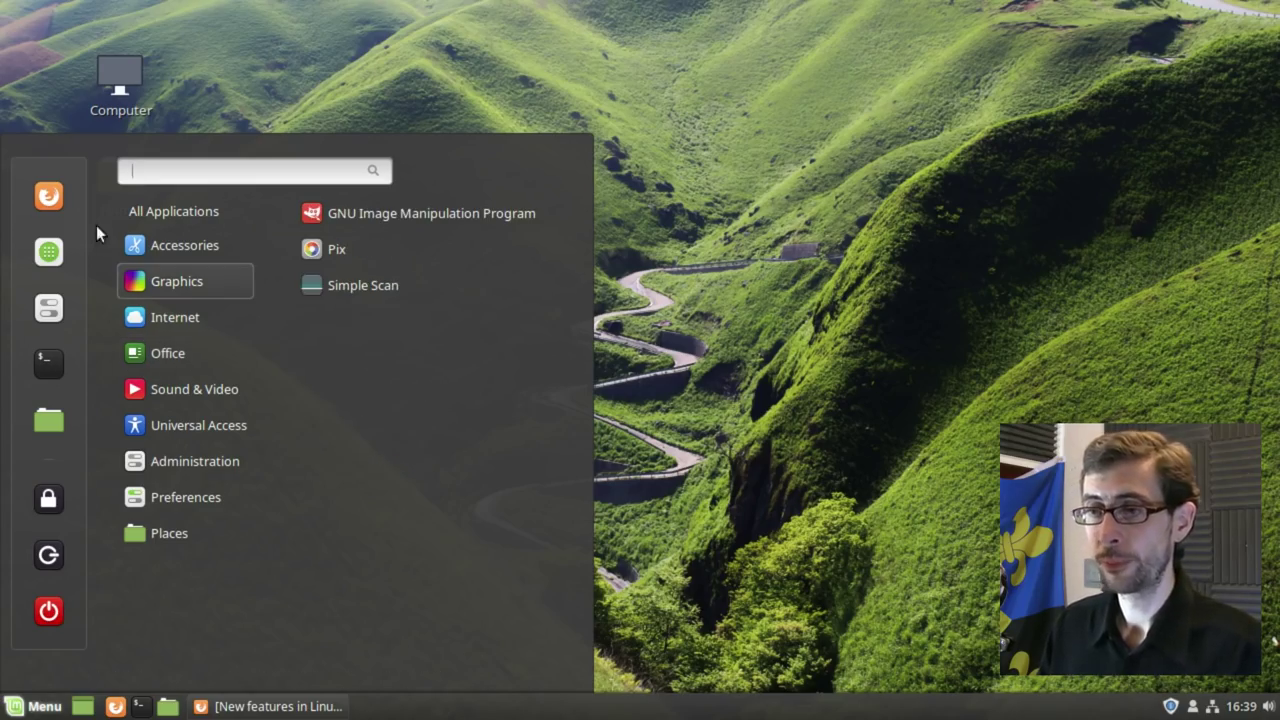
Dismiss the application menu, leaving the bare green-hills desktop
{"action": "left_click", "coordinate": [937, 195]}
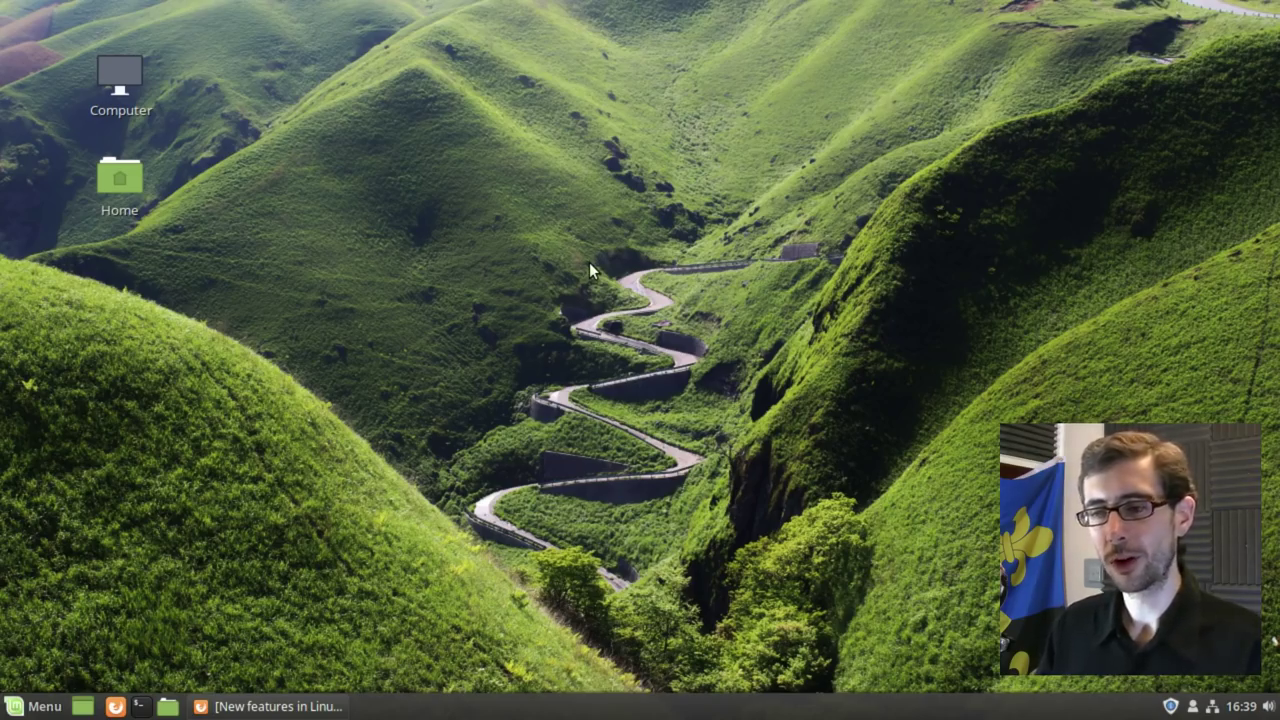
{"action": "left_click", "coordinate": [142, 706]}
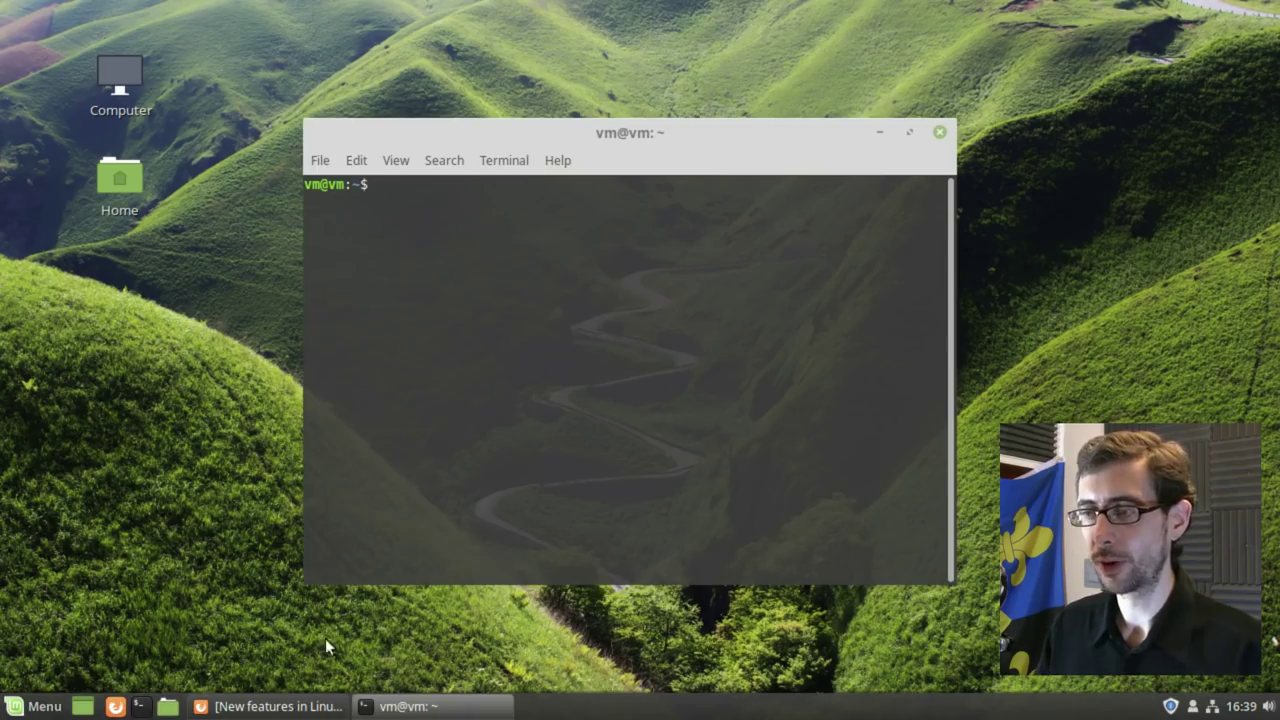
{"action": "left_click_drag", "start_coordinate": [634, 132], "coordinate": [789, 56]}
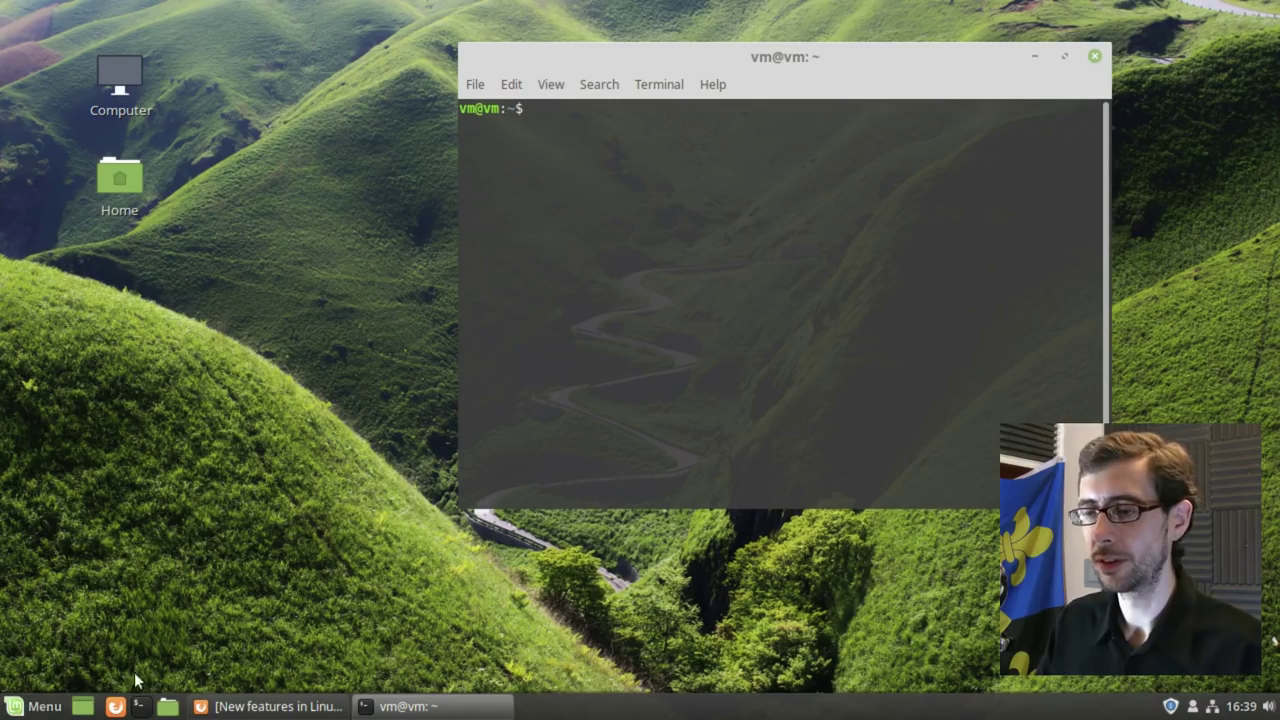
{"action": "left_click", "coordinate": [42, 710]}
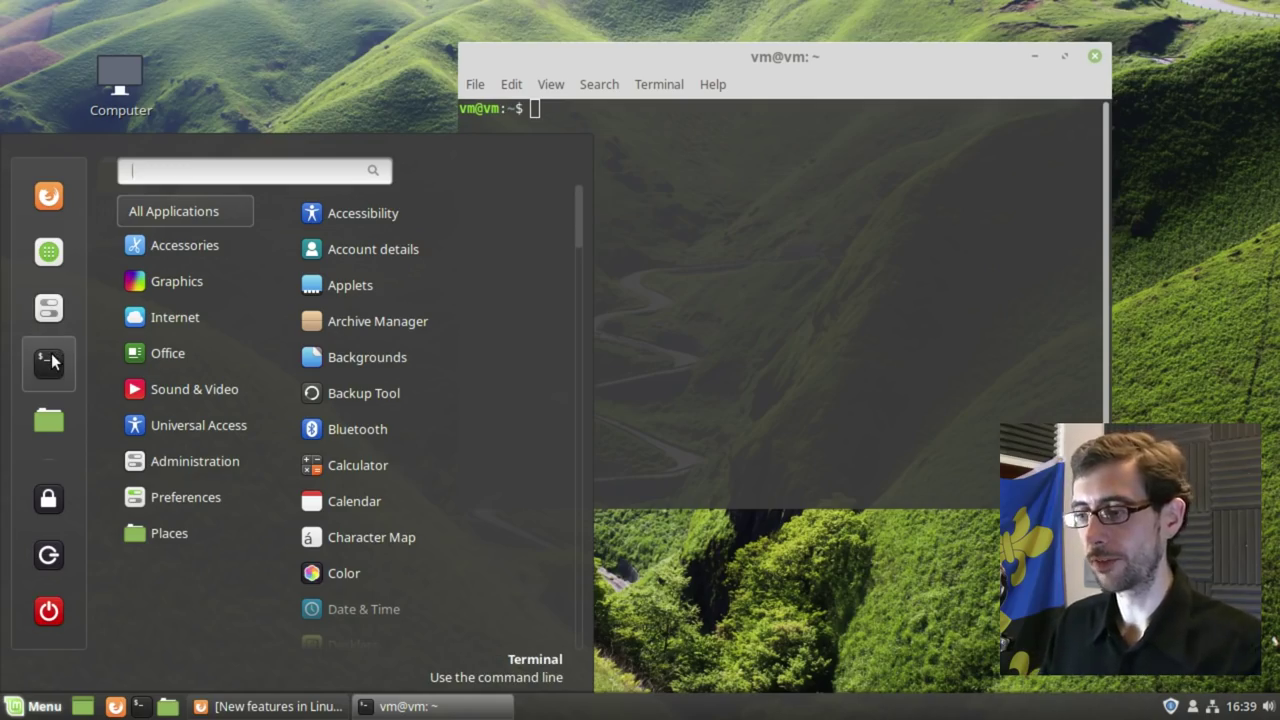
{"action": "left_click", "coordinate": [834, 567]}
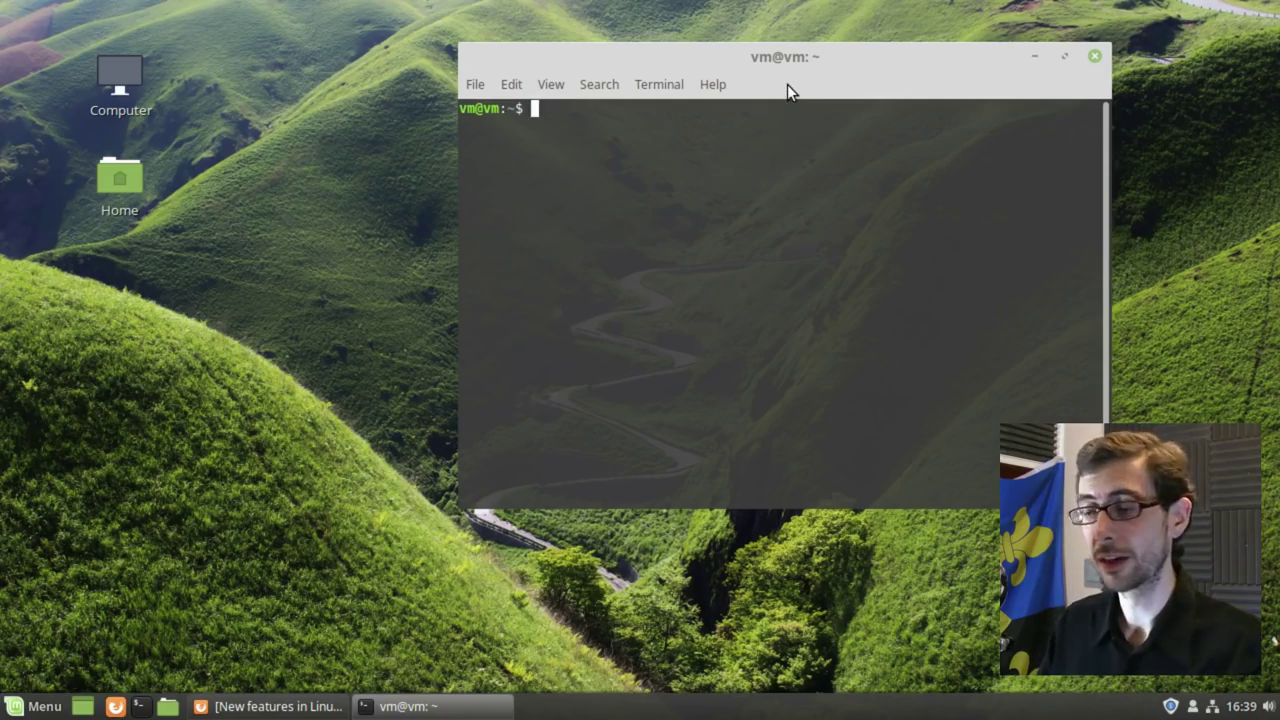
{"action": "left_click_drag", "start_coordinate": [865, 59], "coordinate": [927, 54]}
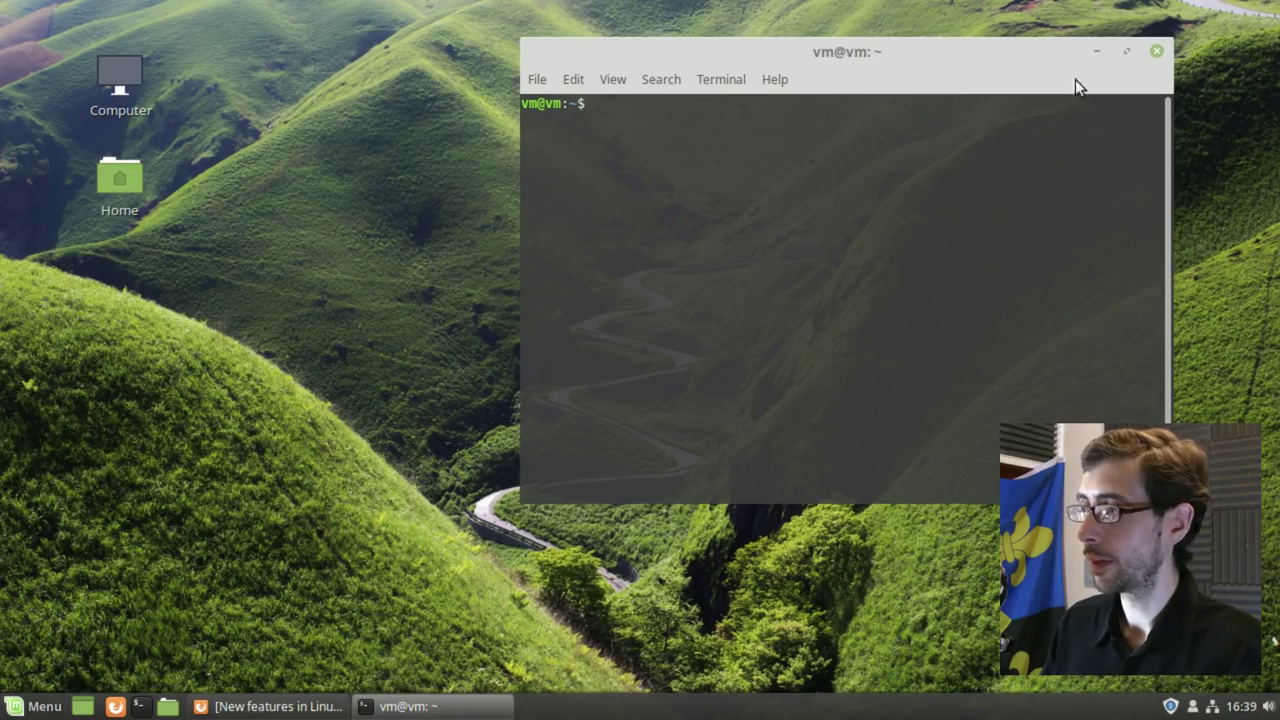
{"action": "left_click", "coordinate": [1156, 50]}
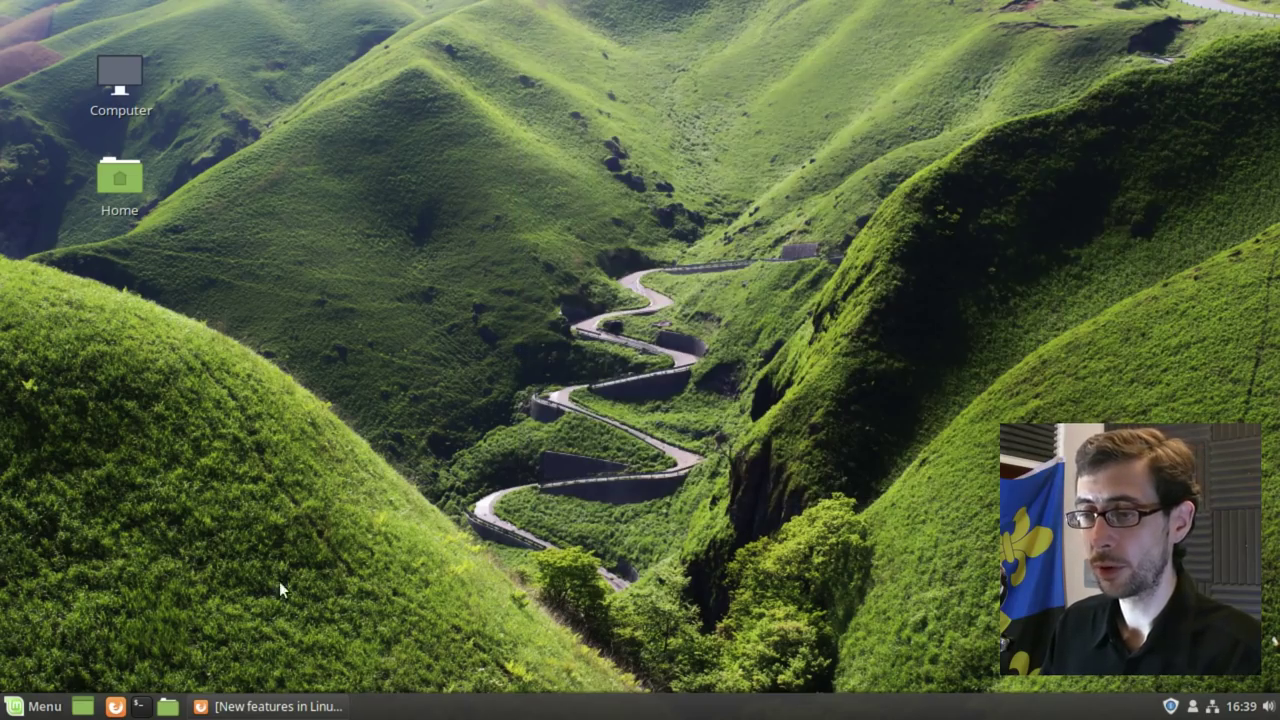
{"action": "left_click", "coordinate": [145, 710]}
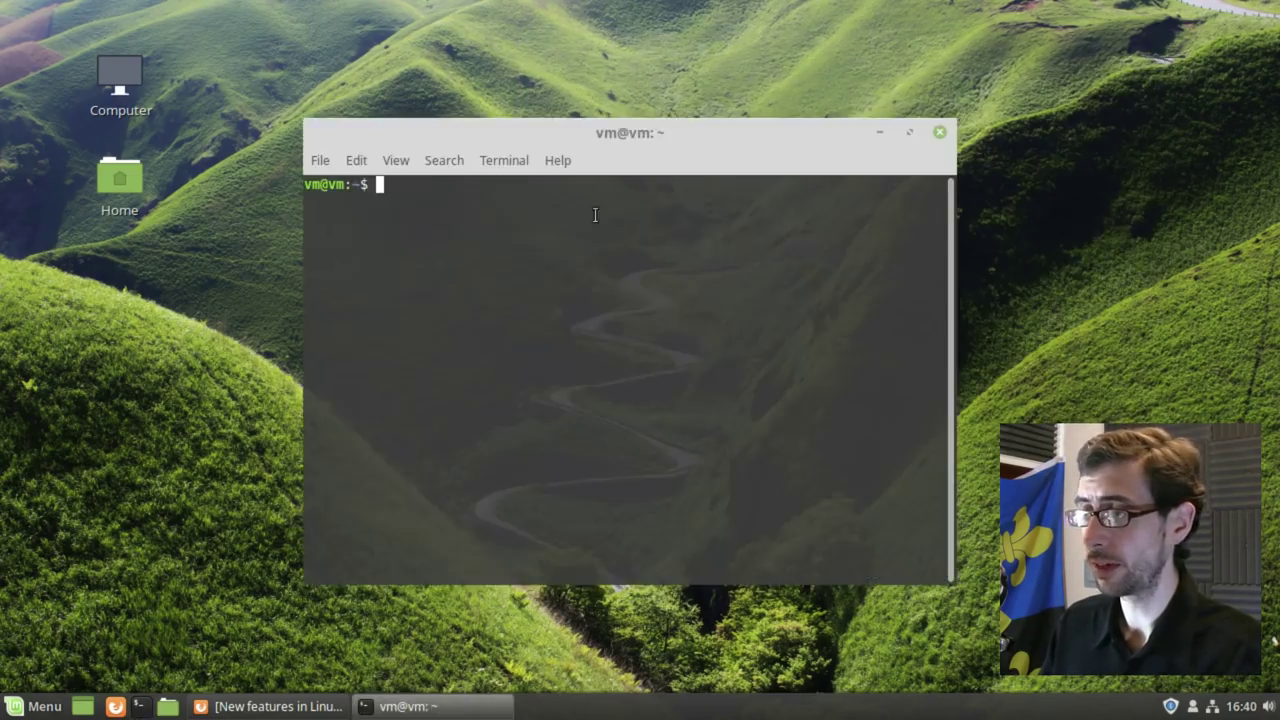
{"action": "left_click", "coordinate": [555, 162]}
{"action": "left_click", "coordinate": [597, 220]}
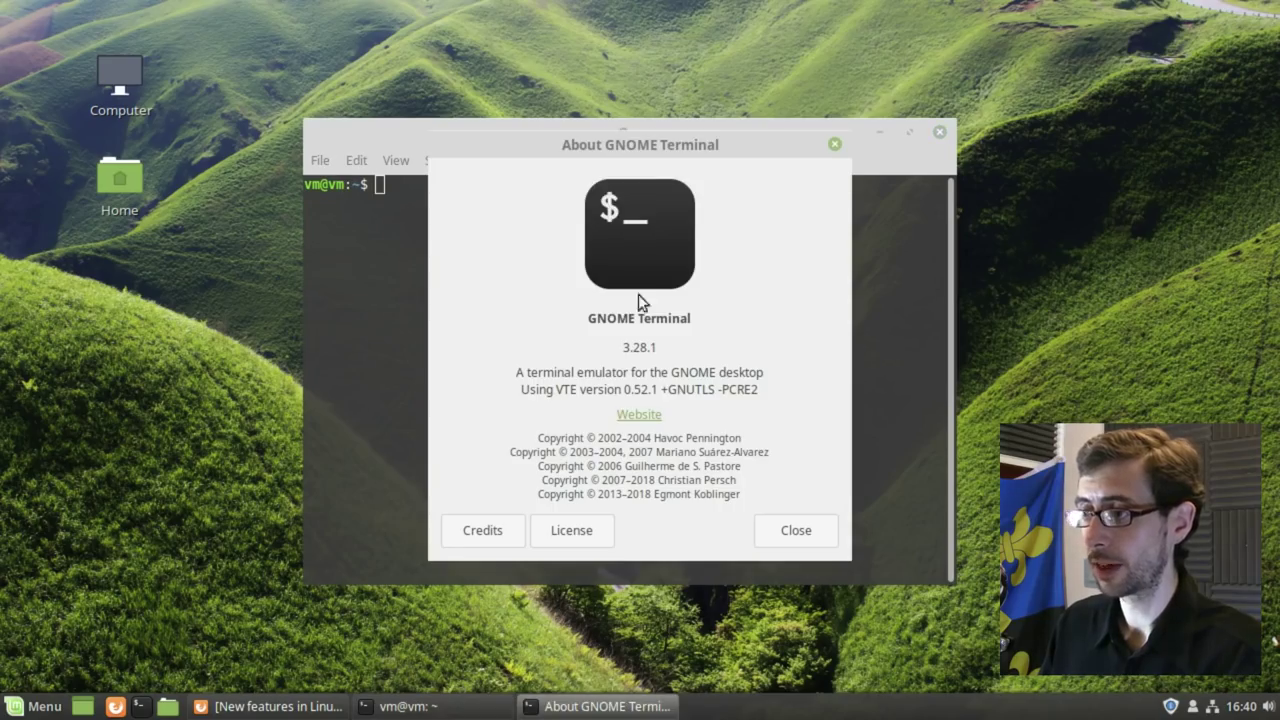
{"action": "left_click", "coordinate": [790, 533]}
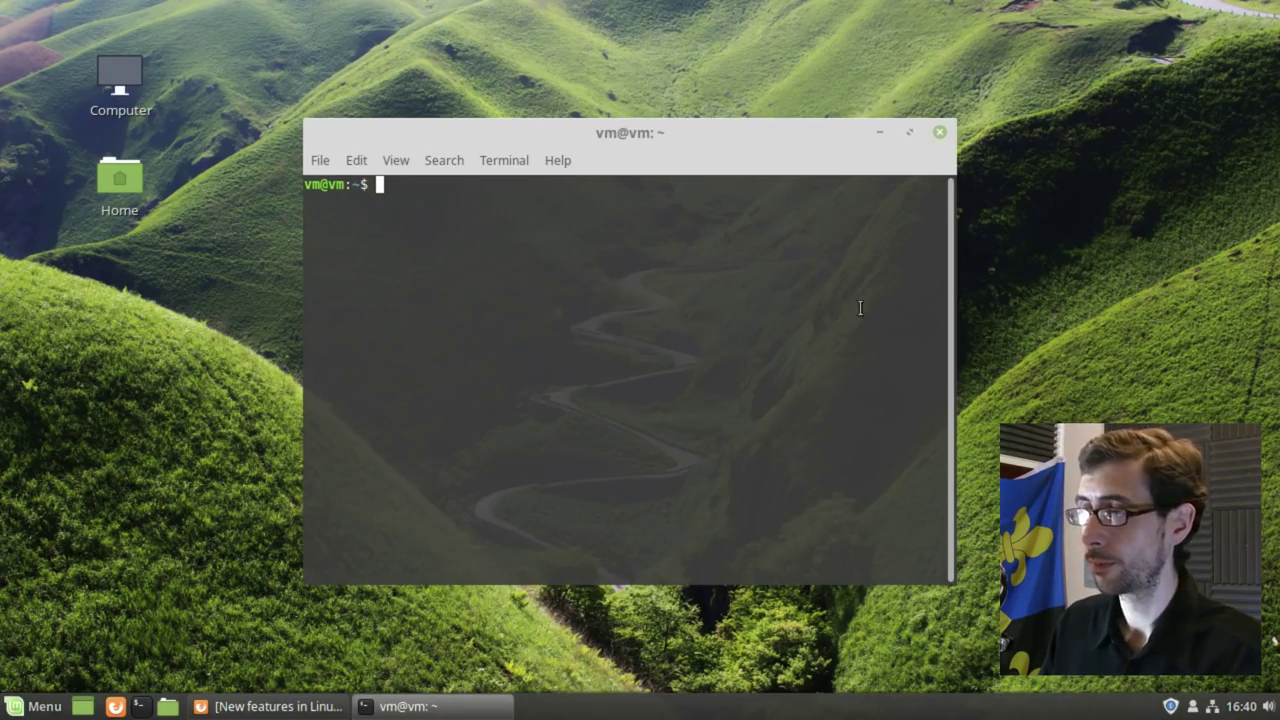
{"action": "left_click", "coordinate": [941, 132]}
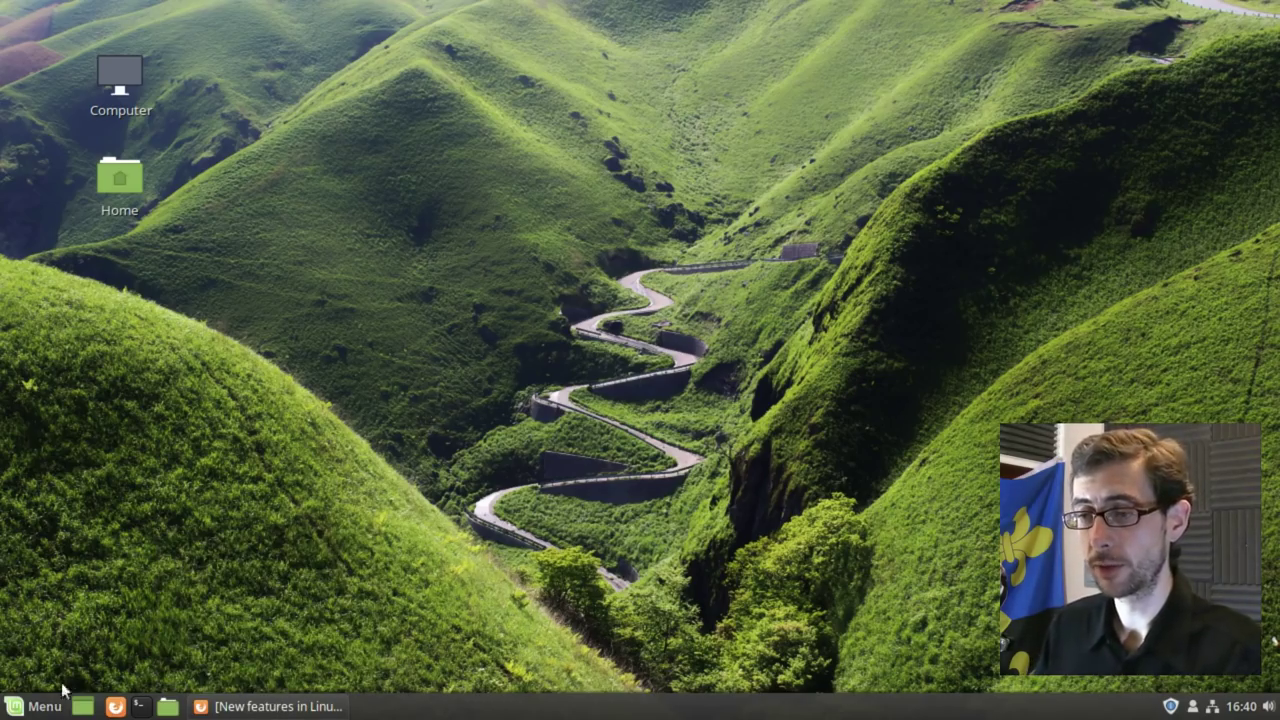
Launch System Settings from the menu, maximize it and scroll through its categories
{"action": "left_click", "coordinate": [40, 706]}
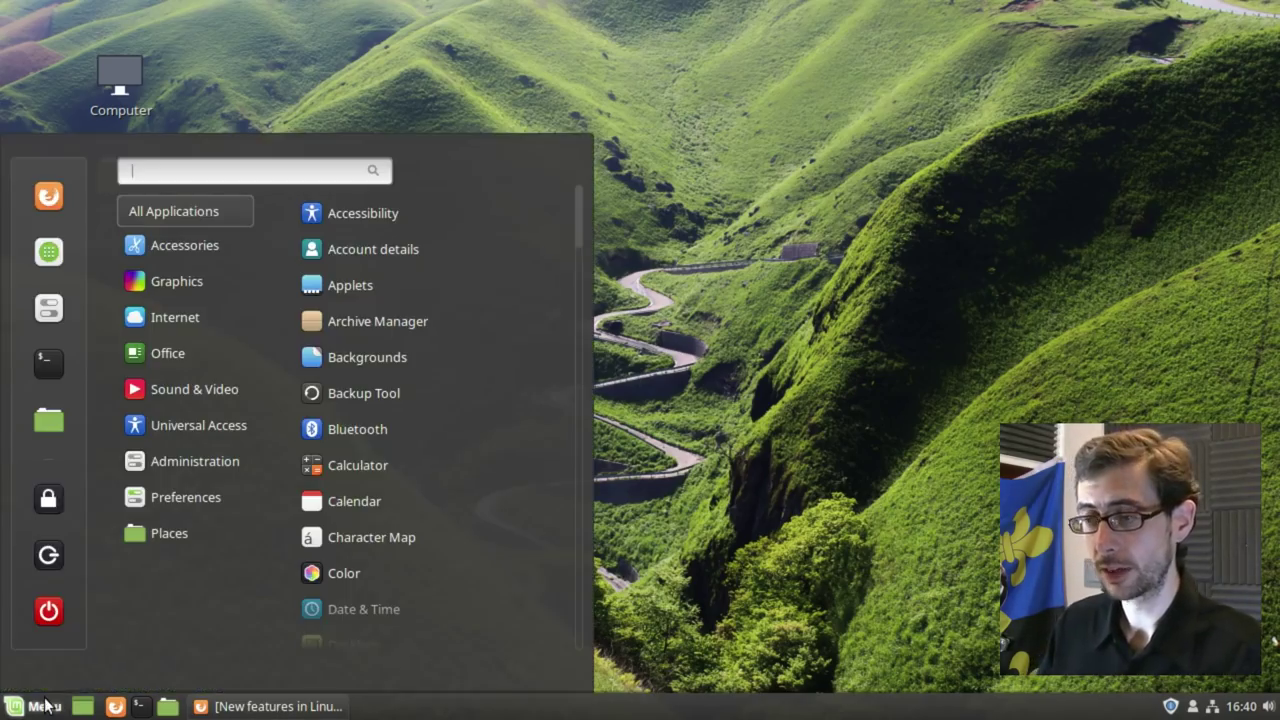
{"action": "left_click", "coordinate": [48, 310]}
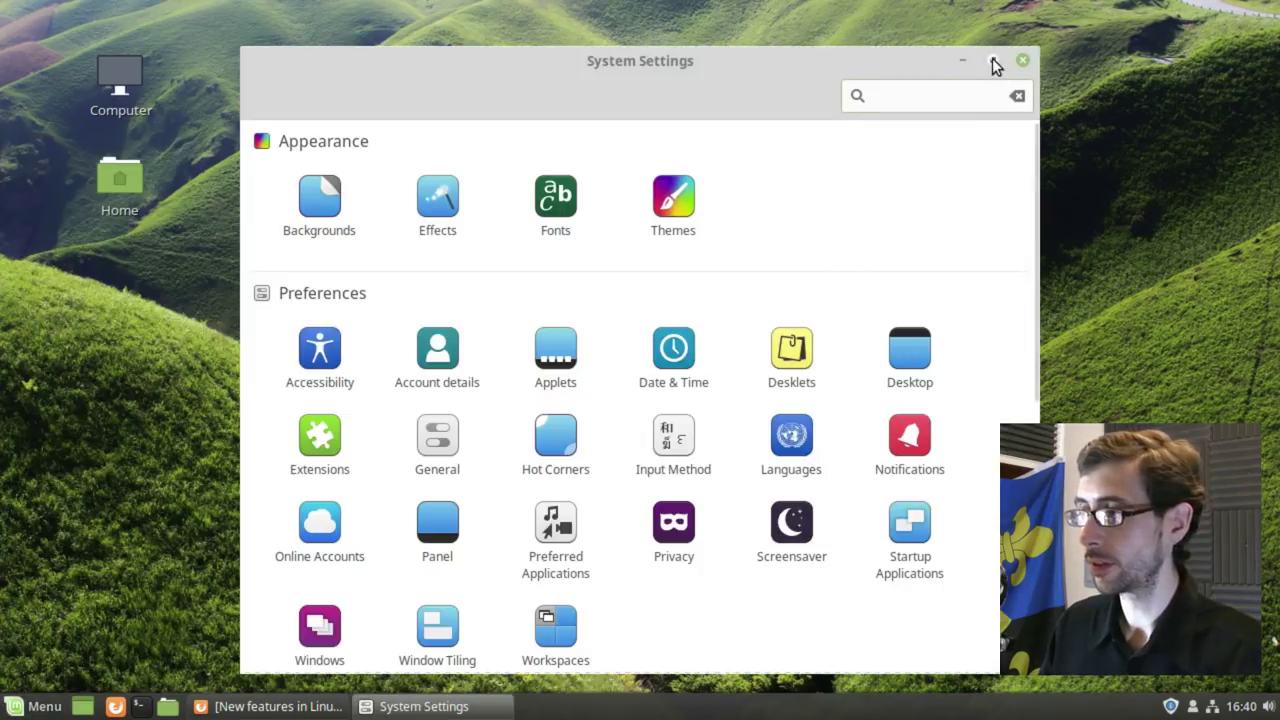
{"action": "left_click", "coordinate": [992, 60]}
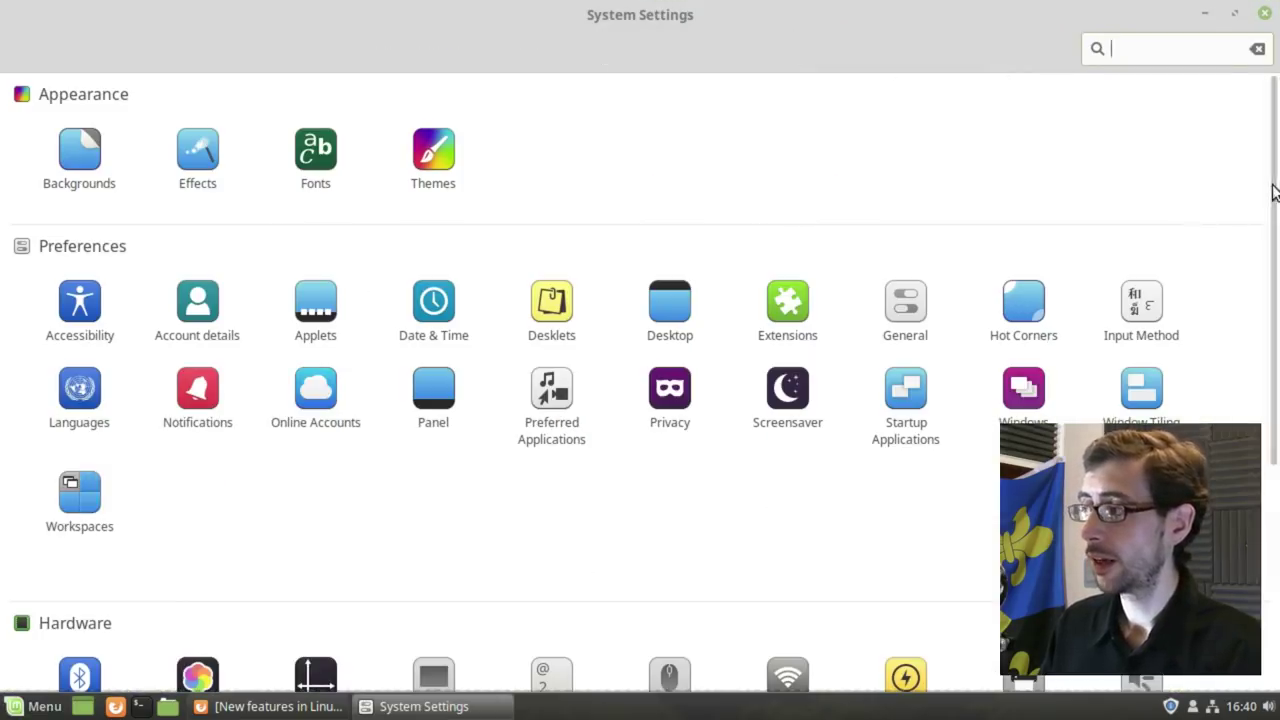
{"action": "left_click_drag", "start_coordinate": [1274, 192], "coordinate": [1262, 463]}
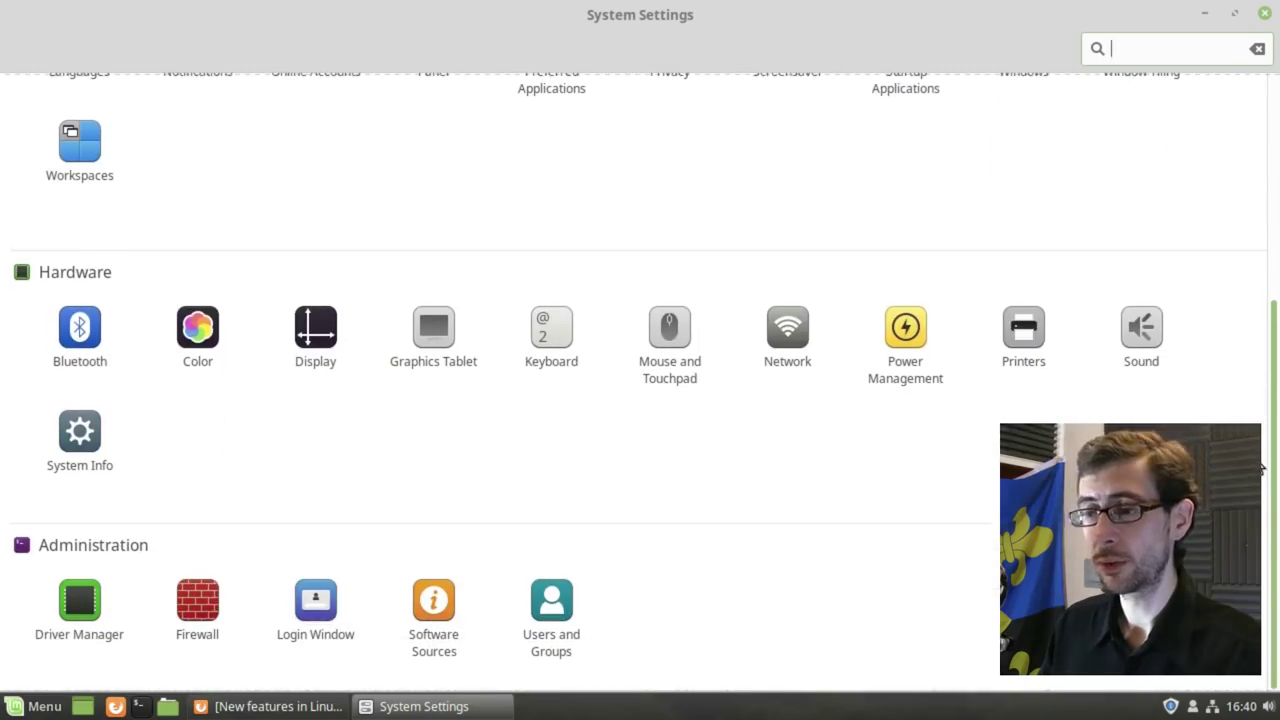
{"action": "scroll", "coordinate": [1246, 266], "scroll_direction": "up", "scroll_amount": 5}
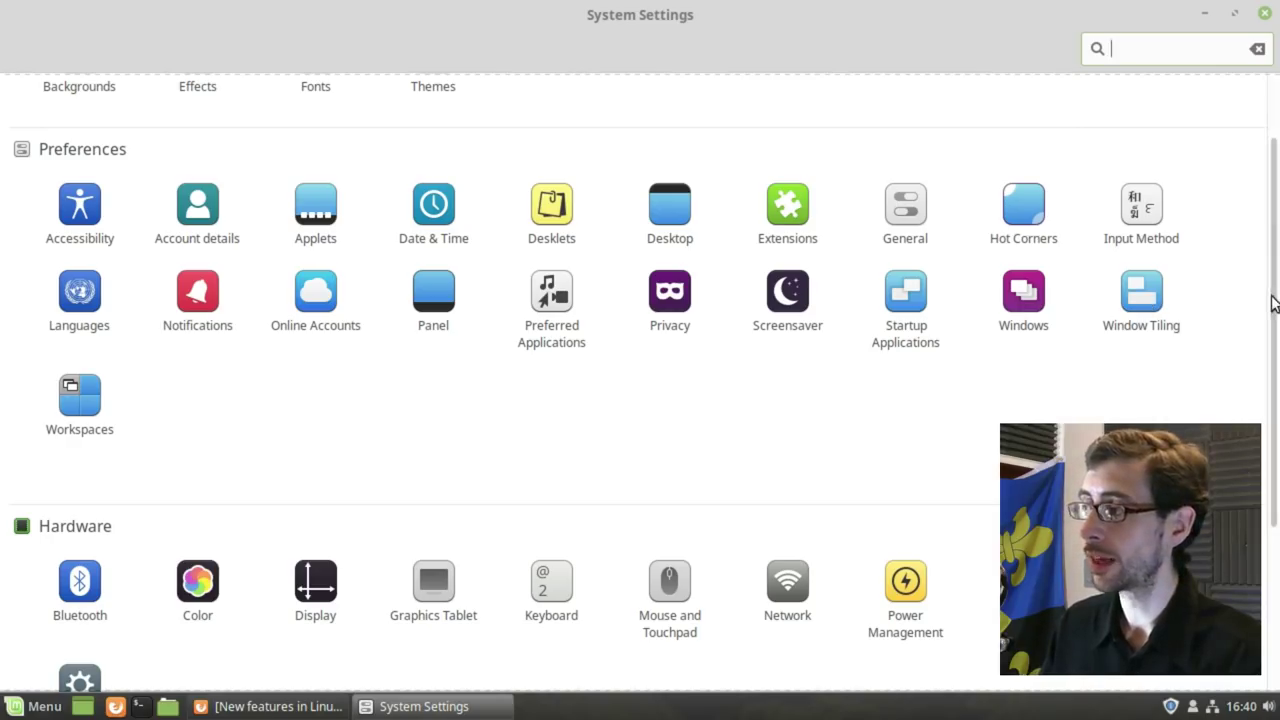
{"action": "left_click_drag", "start_coordinate": [1268, 296], "coordinate": [1265, 200]}
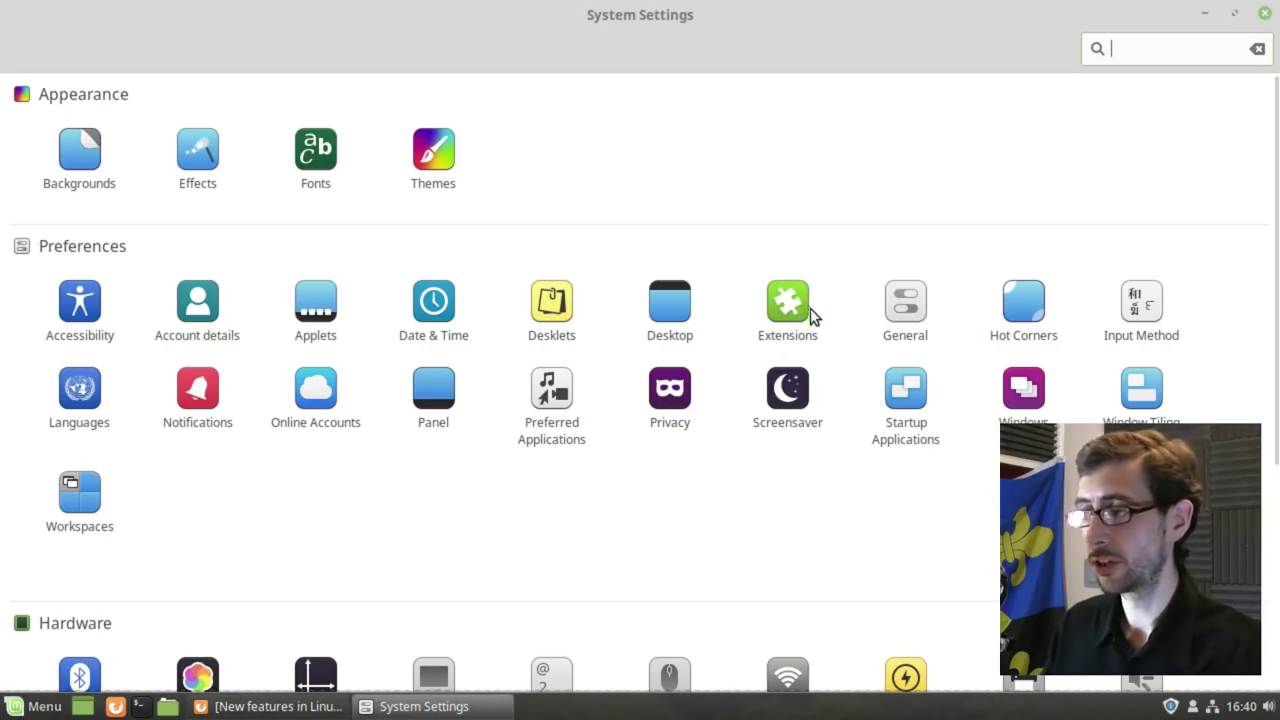
Restore and reposition the settings window, then view the Privacy panel and return to the overview
{"action": "double_click", "coordinate": [775, 17]}
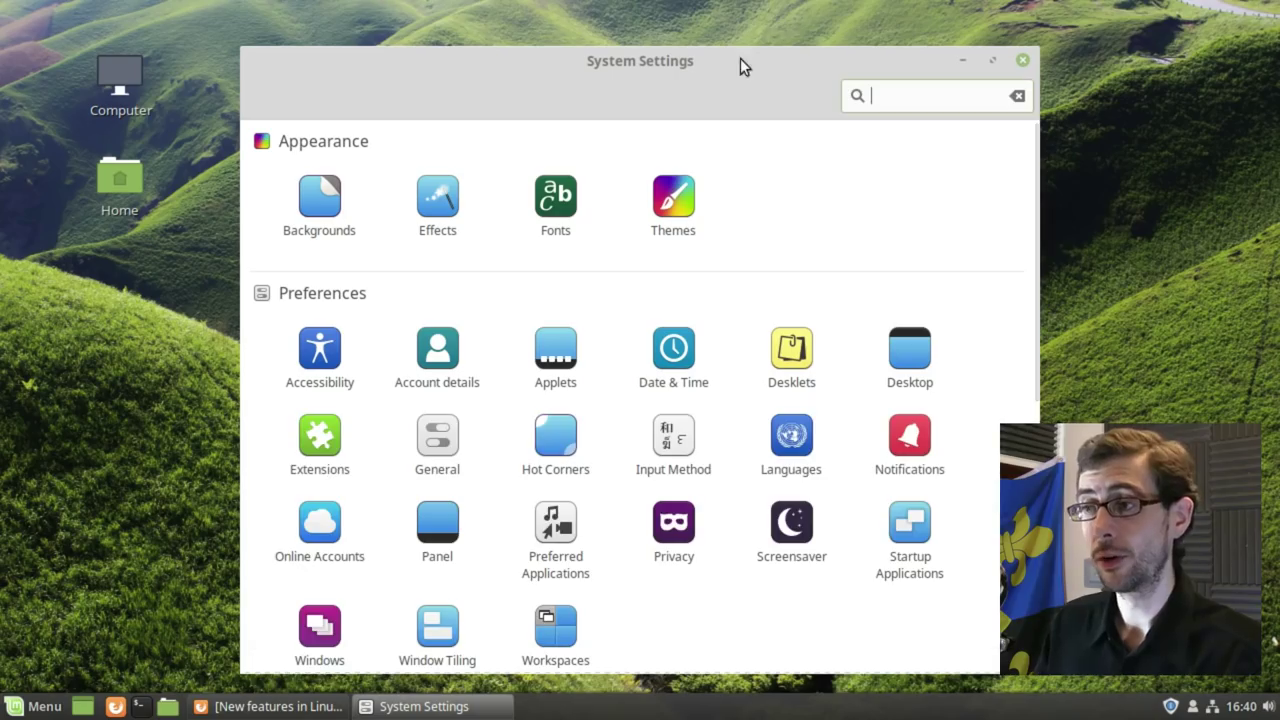
{"action": "left_click_drag", "start_coordinate": [730, 63], "coordinate": [740, 55]}
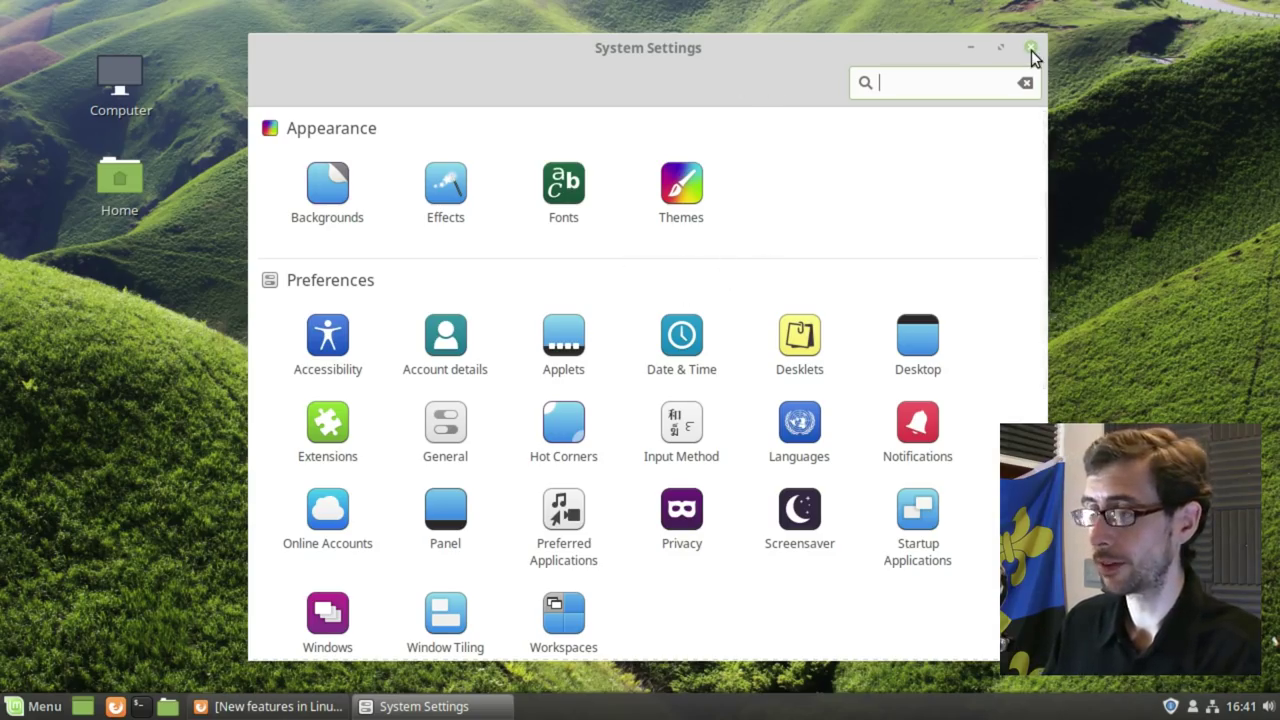
{"action": "left_click", "coordinate": [680, 512]}
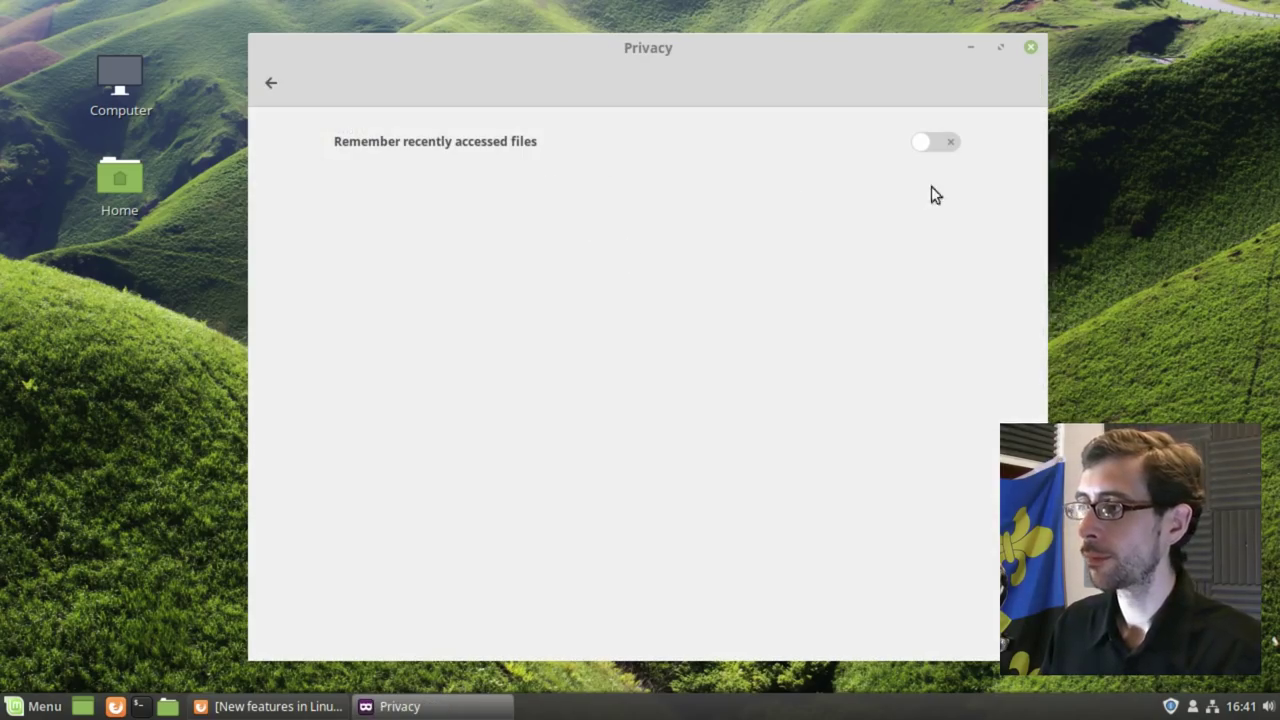
{"action": "left_click", "coordinate": [272, 84]}
{"action": "left_click", "coordinate": [762, 608]}
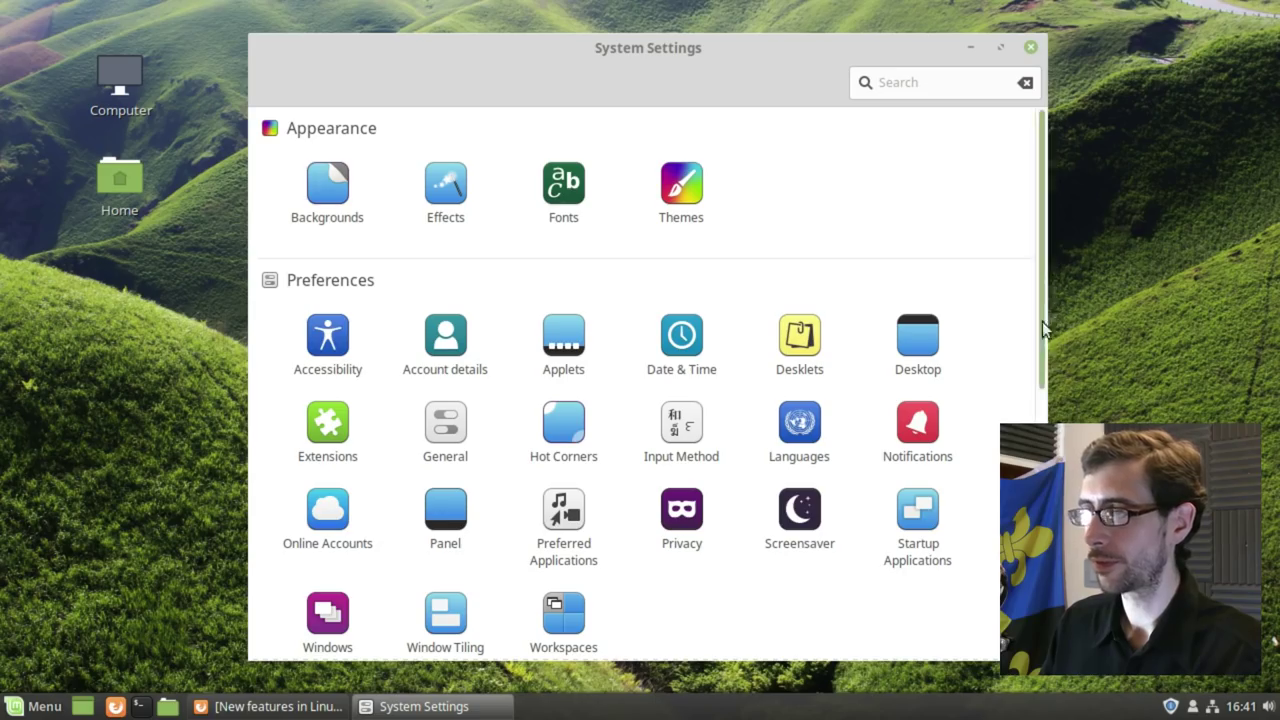
Close System Settings and bring Firefox back, scrolled to the adjustable maximum sound level section
{"action": "left_click", "coordinate": [1031, 47]}
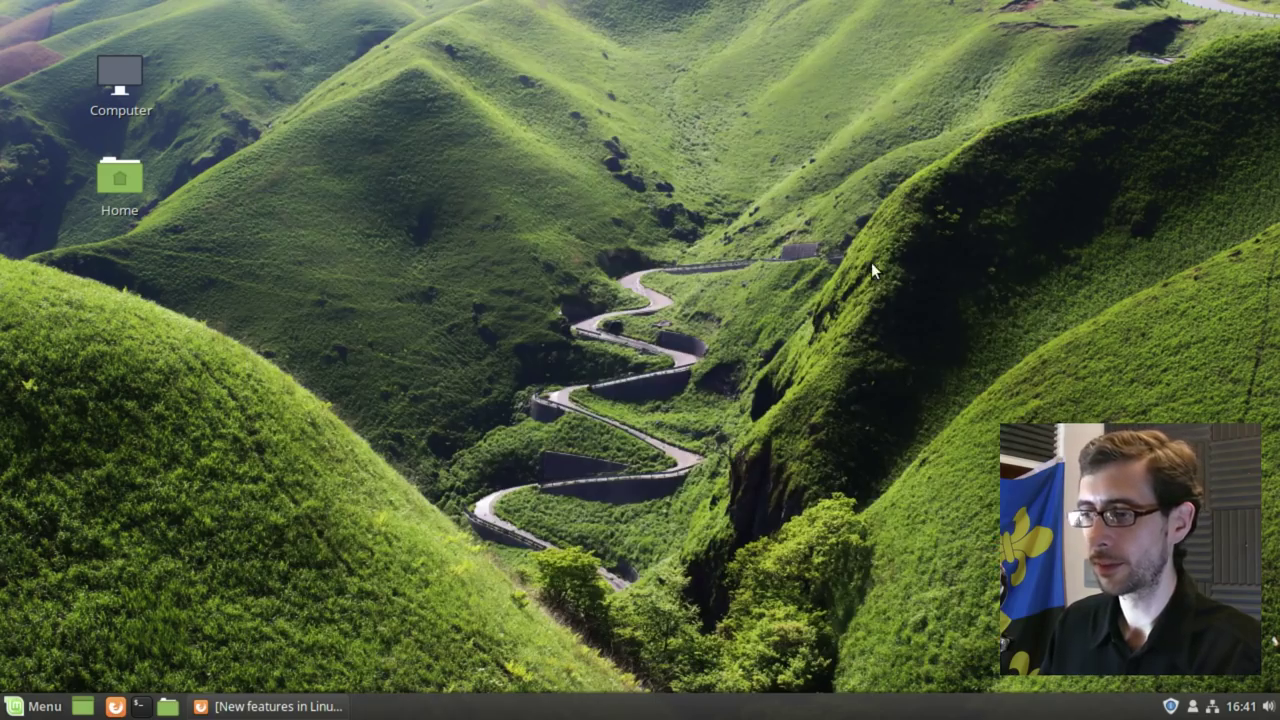
{"action": "left_click", "coordinate": [283, 706]}
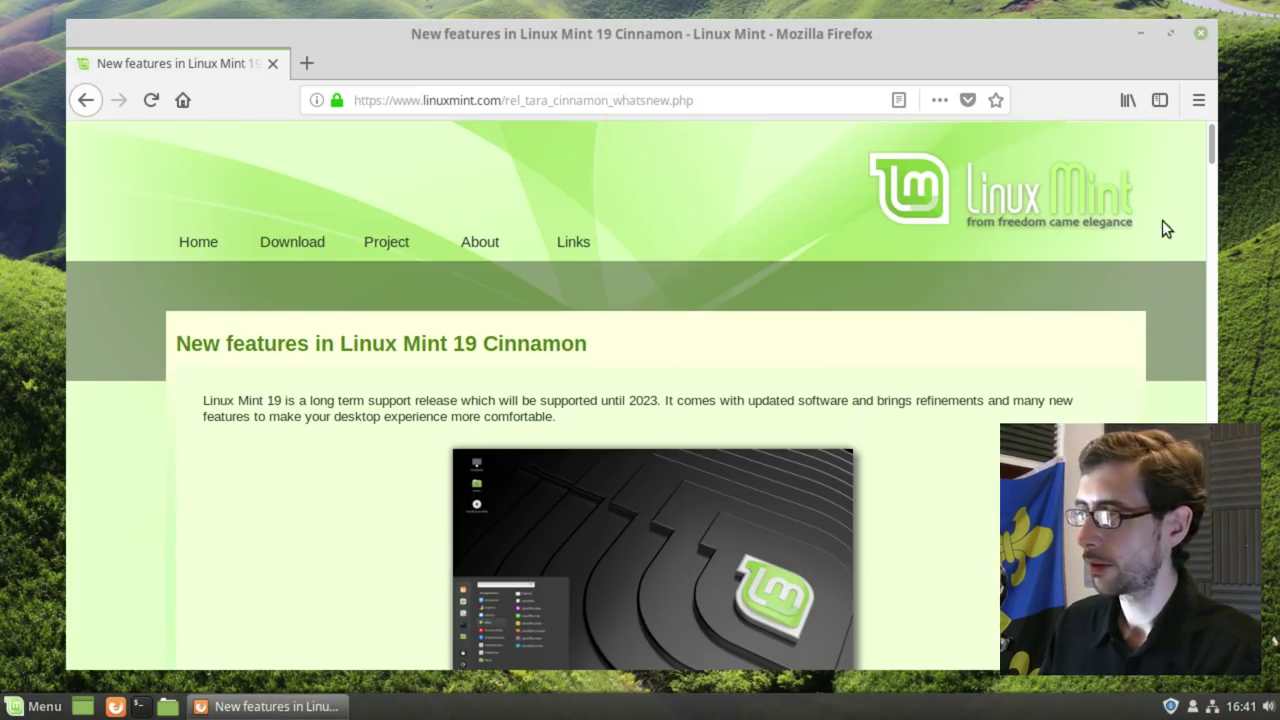
{"action": "left_click_drag", "start_coordinate": [1210, 147], "coordinate": [1219, 359]}
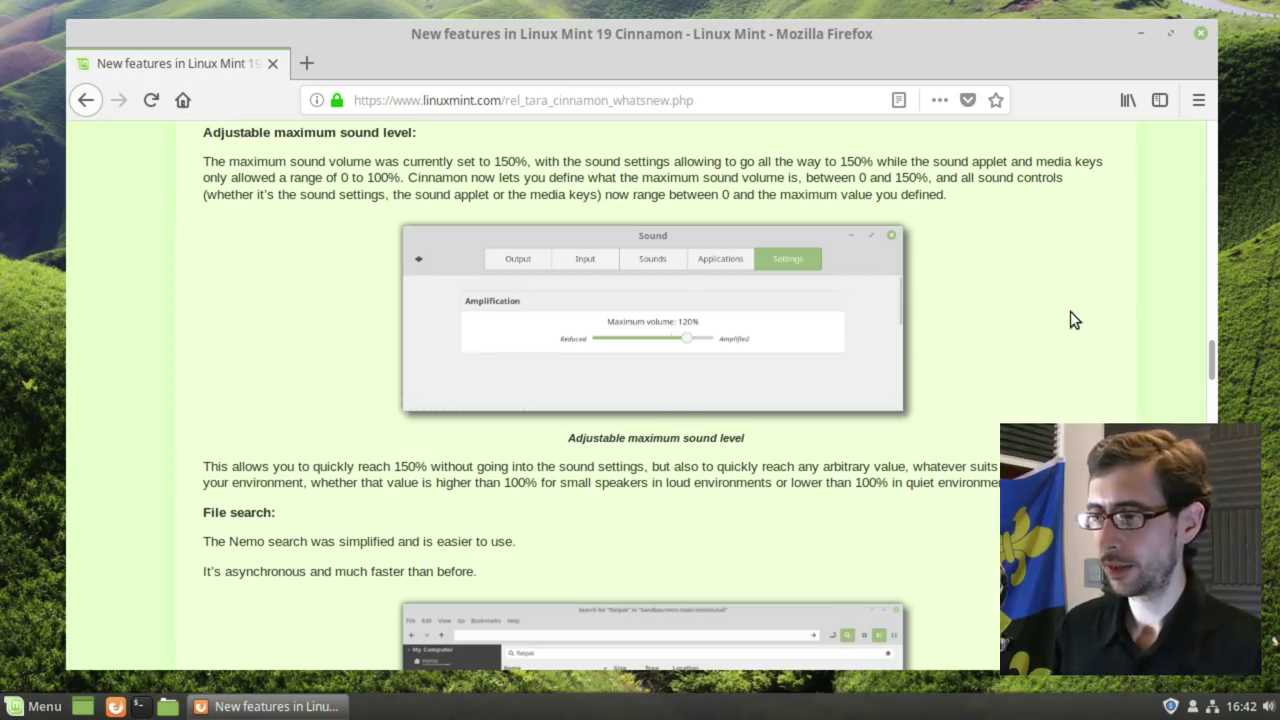
Scroll the release notes past Nemo search, Notifications and Look and feel to Artwork improvements
{"action": "scroll", "coordinate": [1073, 318], "scroll_direction": "down", "scroll_amount": 3}
{"action": "scroll", "coordinate": [1073, 318], "scroll_direction": "down", "scroll_amount": 1}
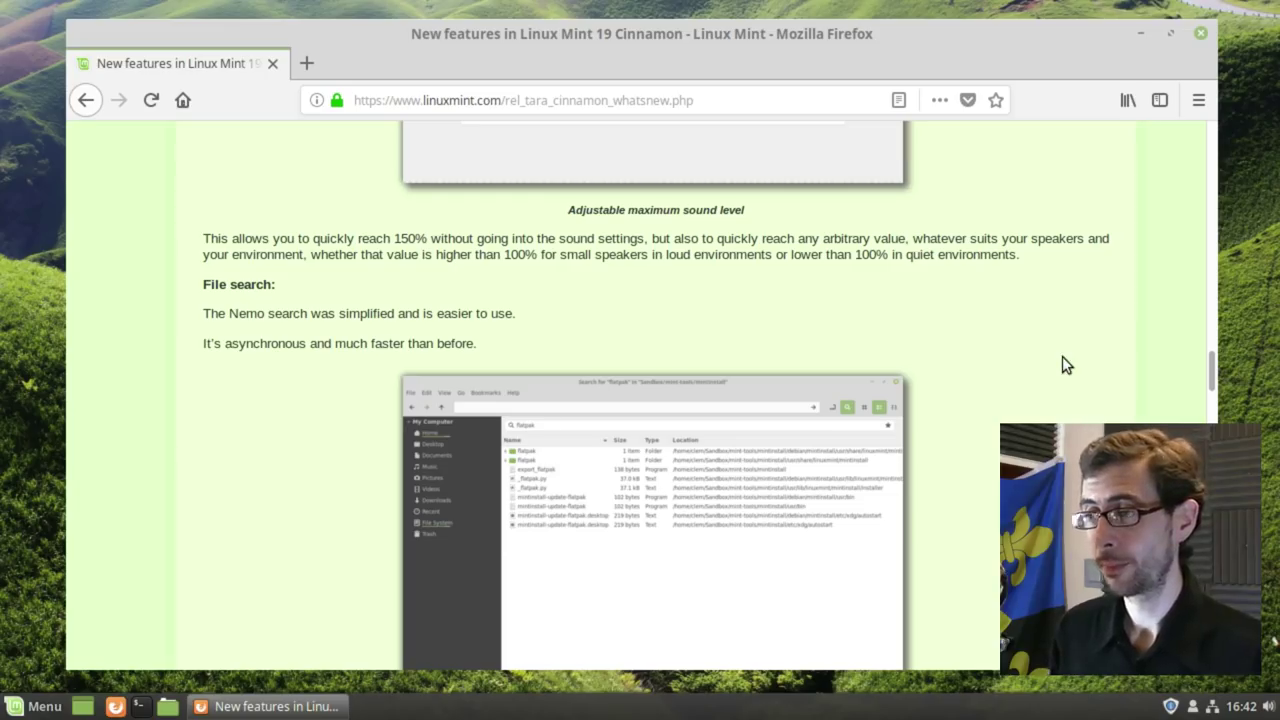
{"action": "scroll", "coordinate": [1062, 365], "scroll_direction": "down", "scroll_amount": 1}
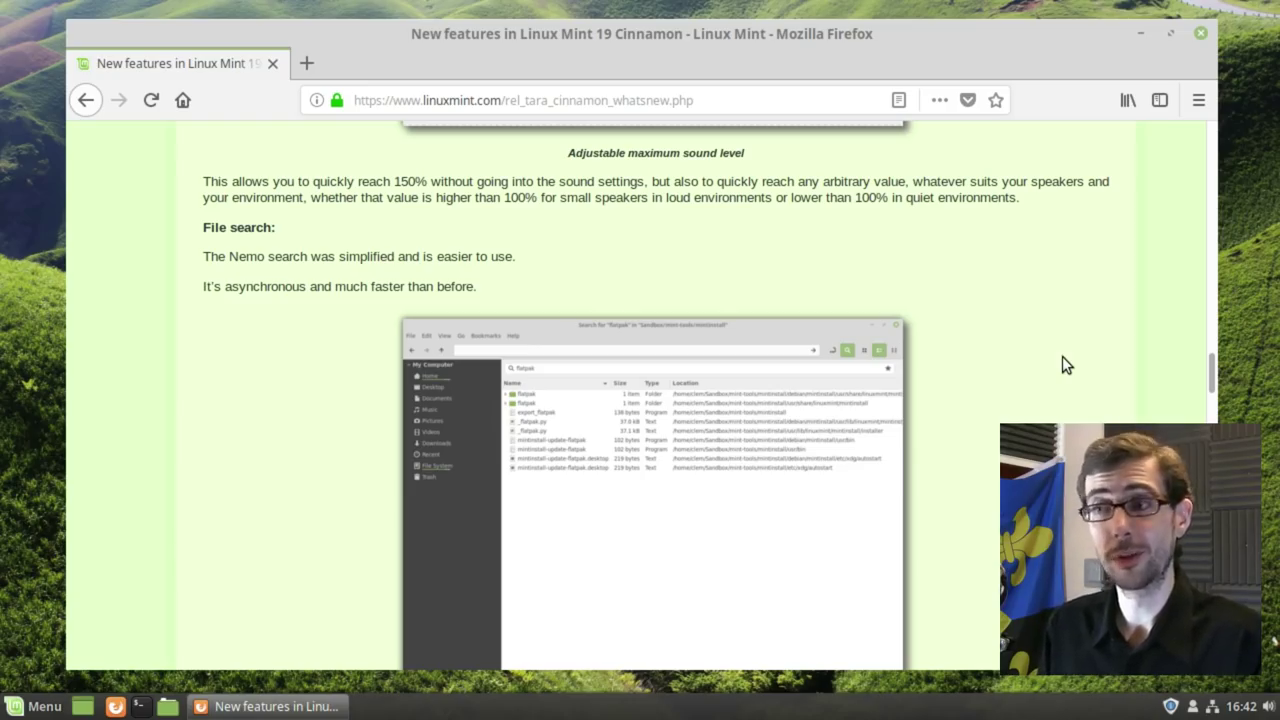
{"action": "scroll", "coordinate": [1062, 357], "scroll_direction": "down", "scroll_amount": 1}
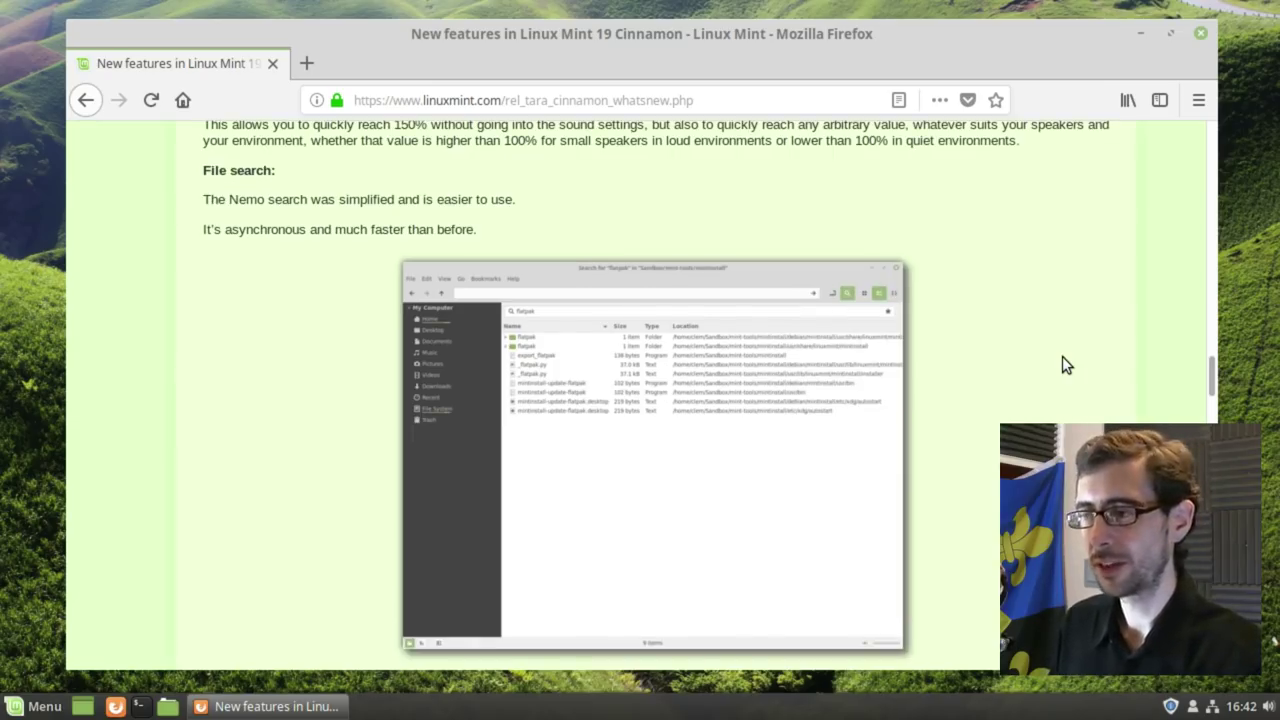
{"action": "scroll", "coordinate": [1062, 366], "scroll_direction": "down", "scroll_amount": 4}
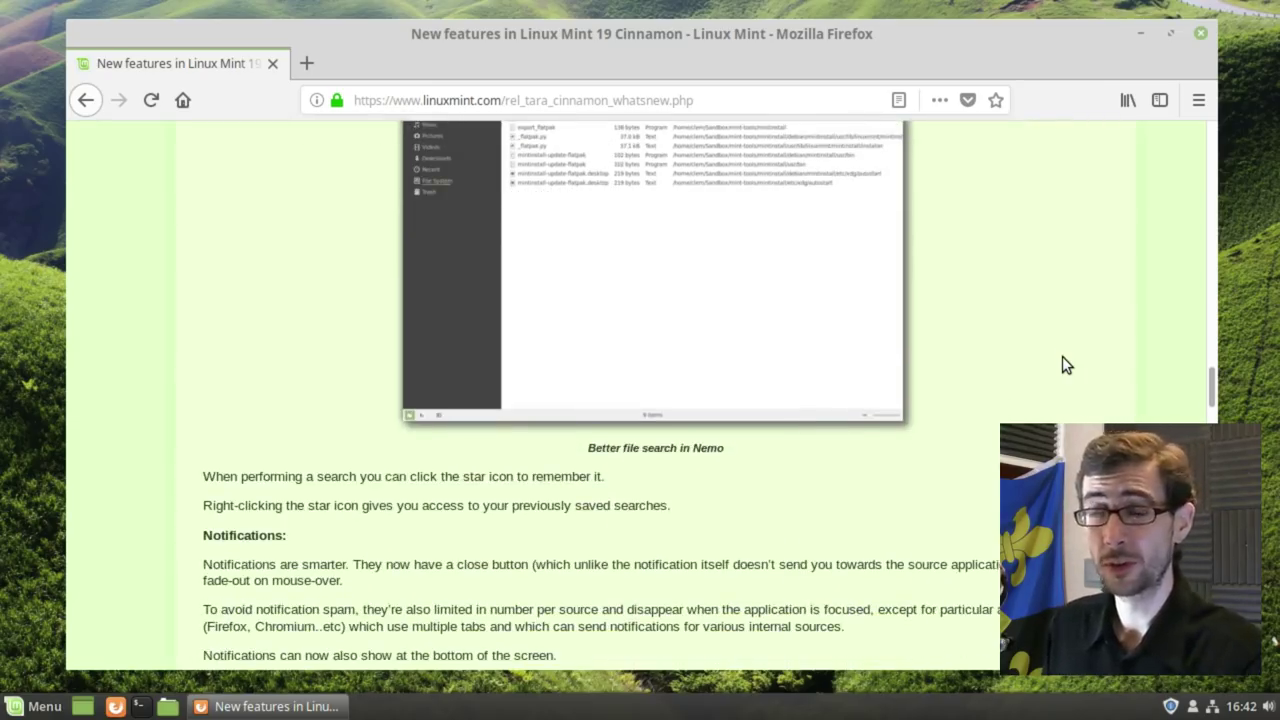
{"action": "scroll", "coordinate": [1062, 366], "scroll_direction": "down", "scroll_amount": 4}
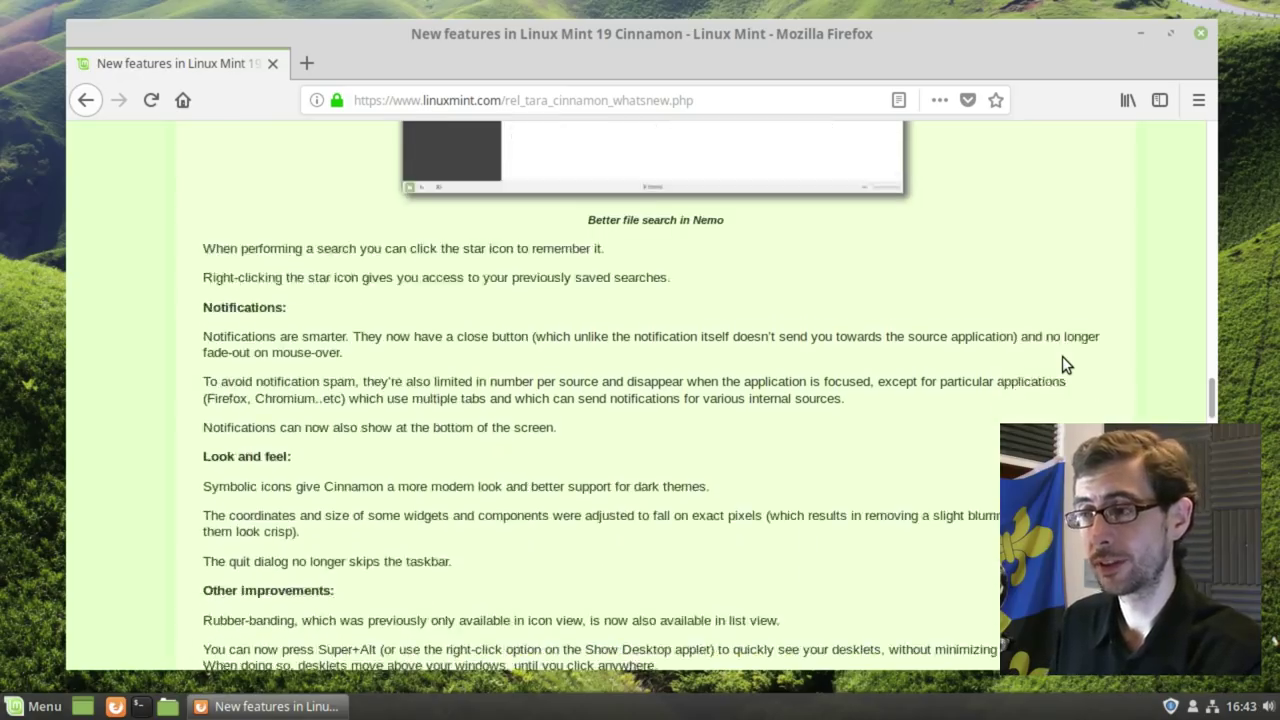
{"action": "scroll", "coordinate": [979, 516], "scroll_direction": "down", "scroll_amount": 5}
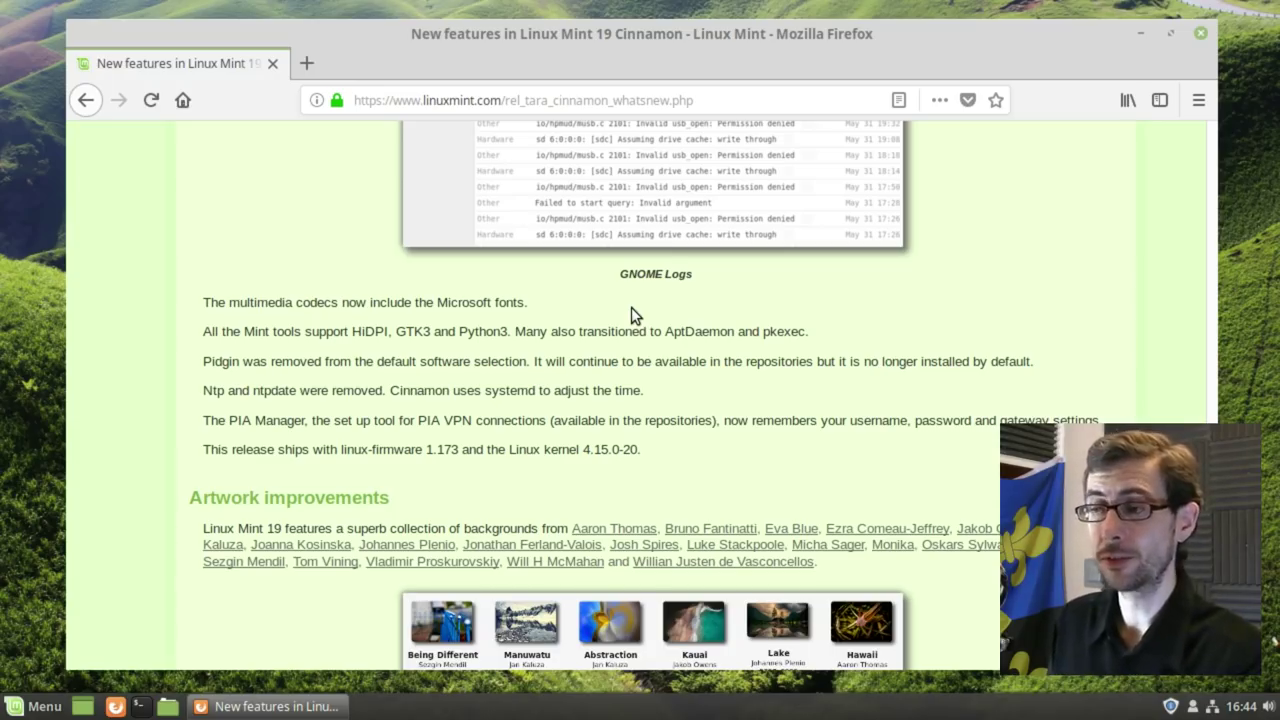
Scroll past the backgrounds grid to the LTS strategy section, then back to the page top
{"action": "scroll", "coordinate": [631, 307], "scroll_direction": "down", "scroll_amount": 1}
{"action": "scroll", "coordinate": [631, 307], "scroll_direction": "down", "scroll_amount": 1}
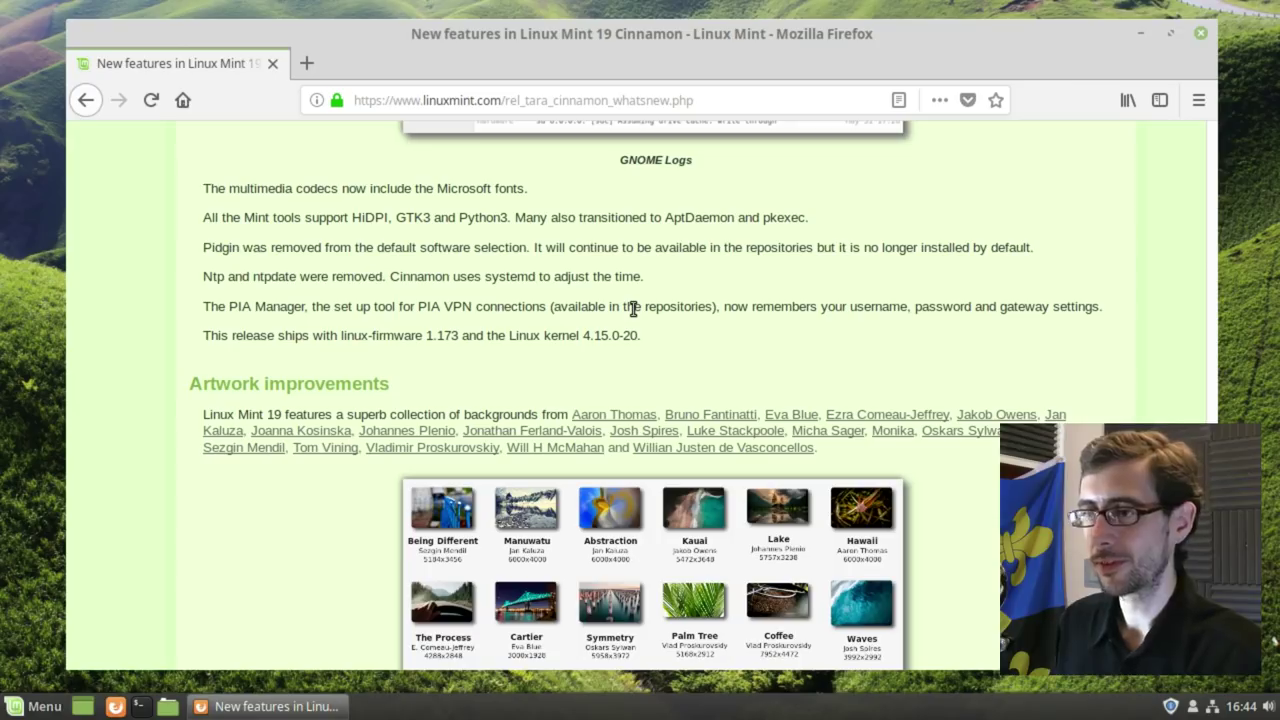
{"action": "scroll", "coordinate": [633, 309], "scroll_direction": "down", "scroll_amount": 1}
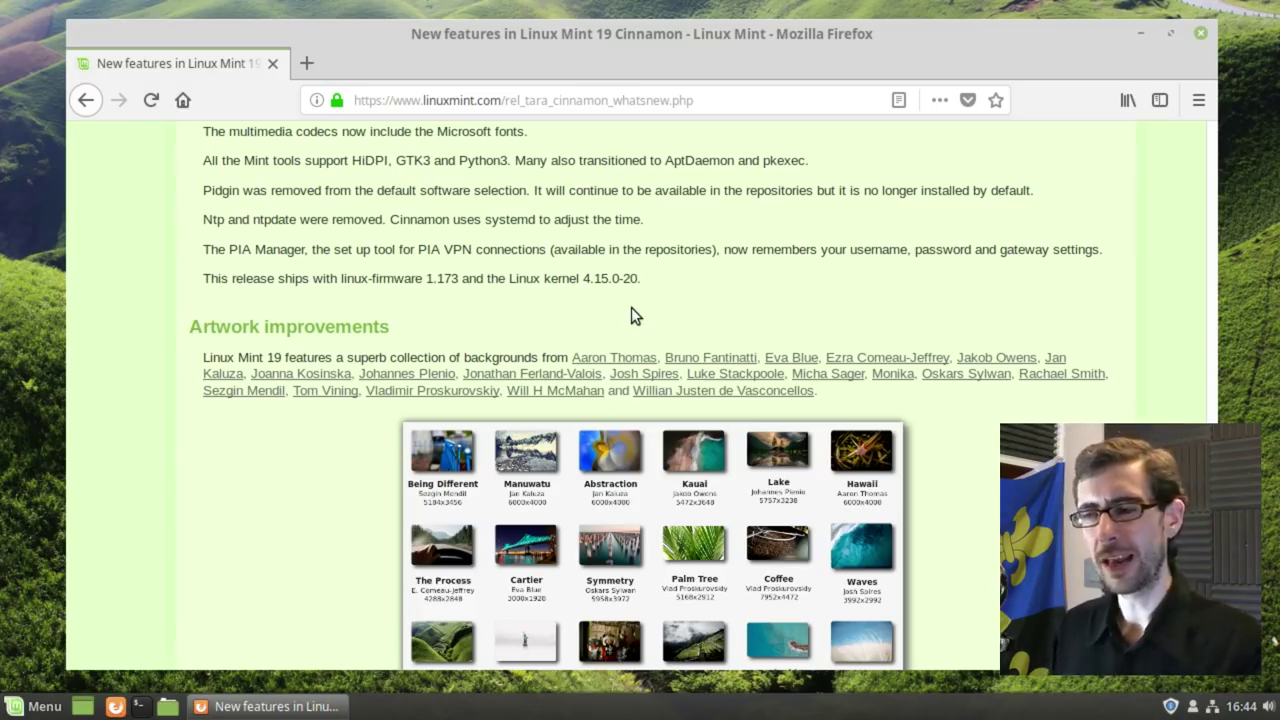
{"action": "scroll", "coordinate": [631, 308], "scroll_direction": "down", "scroll_amount": 2}
{"action": "scroll", "coordinate": [631, 315], "scroll_direction": "down", "scroll_amount": 2}
{"action": "scroll", "coordinate": [631, 315], "scroll_direction": "down", "scroll_amount": 2}
{"action": "scroll", "coordinate": [631, 315], "scroll_direction": "down", "scroll_amount": 2}
{"action": "scroll", "coordinate": [631, 315], "scroll_direction": "down", "scroll_amount": 1}
{"action": "scroll", "coordinate": [631, 315], "scroll_direction": "down", "scroll_amount": 1}
{"action": "scroll", "coordinate": [631, 315], "scroll_direction": "down", "scroll_amount": 3}
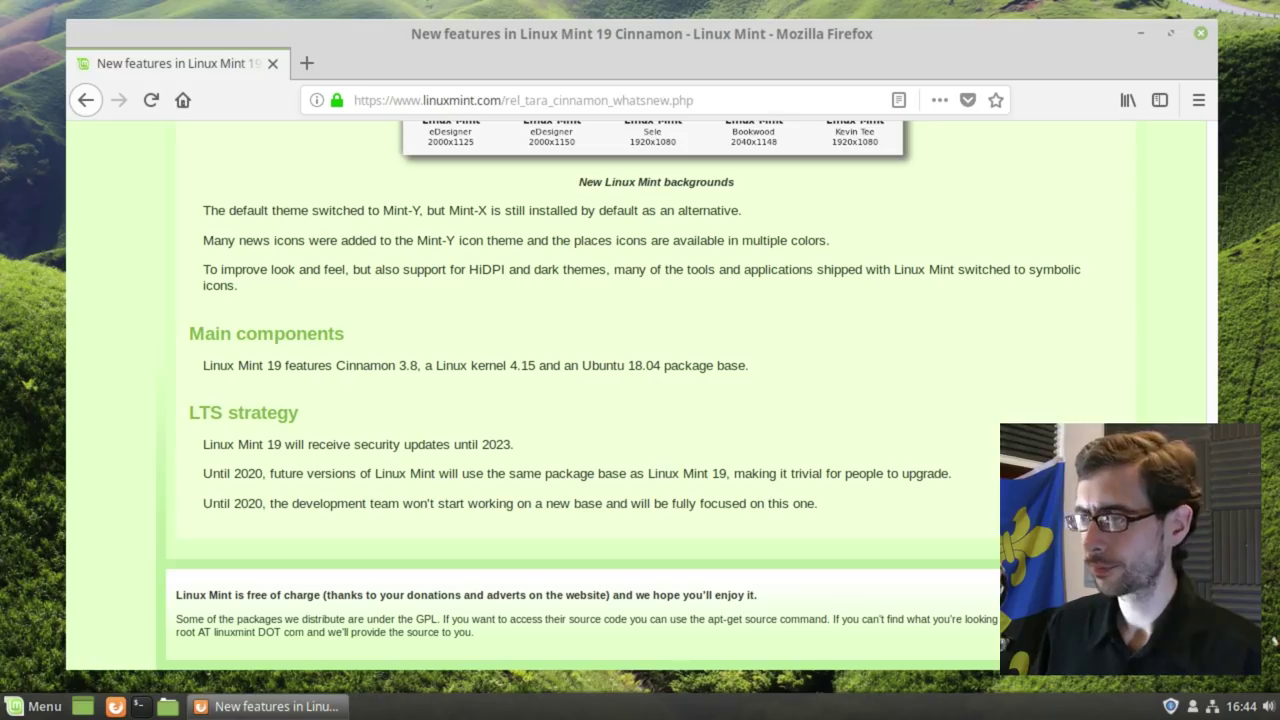
{"action": "scroll", "coordinate": [1219, 313], "scroll_direction": "up", "scroll_amount": 10}
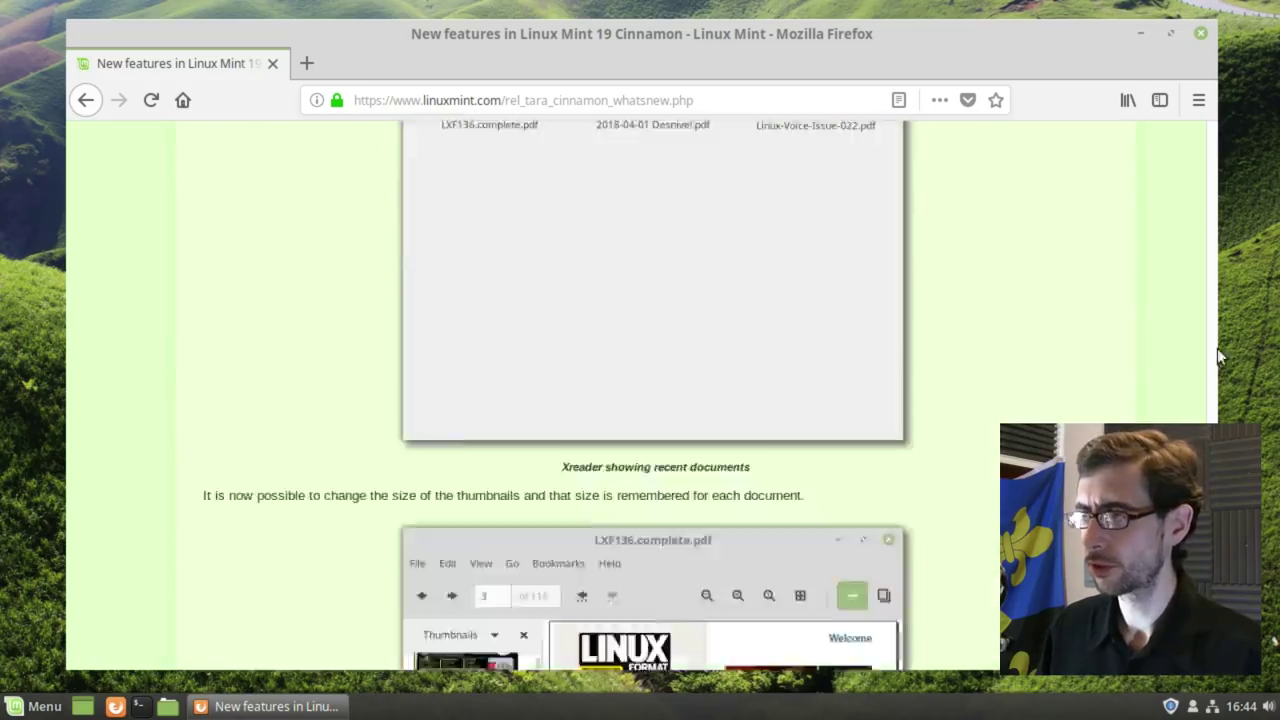
{"action": "scroll", "coordinate": [1205, 250], "scroll_direction": "up", "scroll_amount": 15}
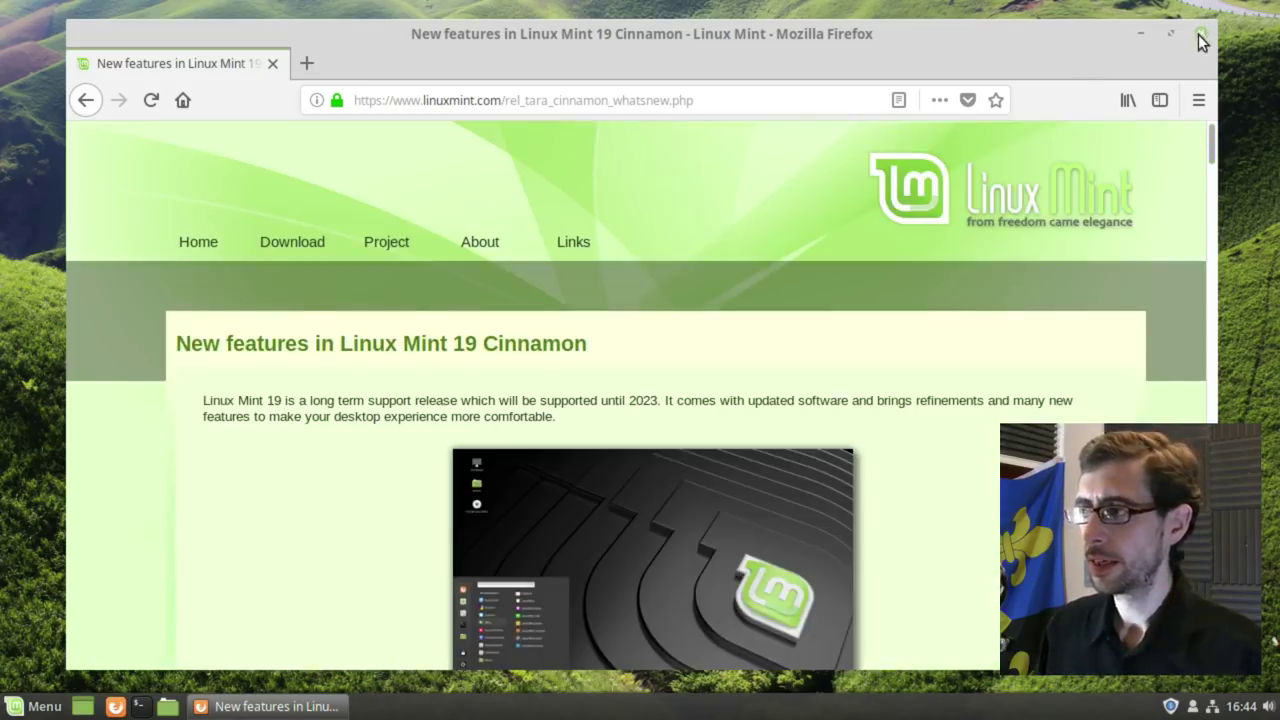
Close the Firefox window, leaving the bare green-hills desktop
{"action": "left_click", "coordinate": [1199, 34]}
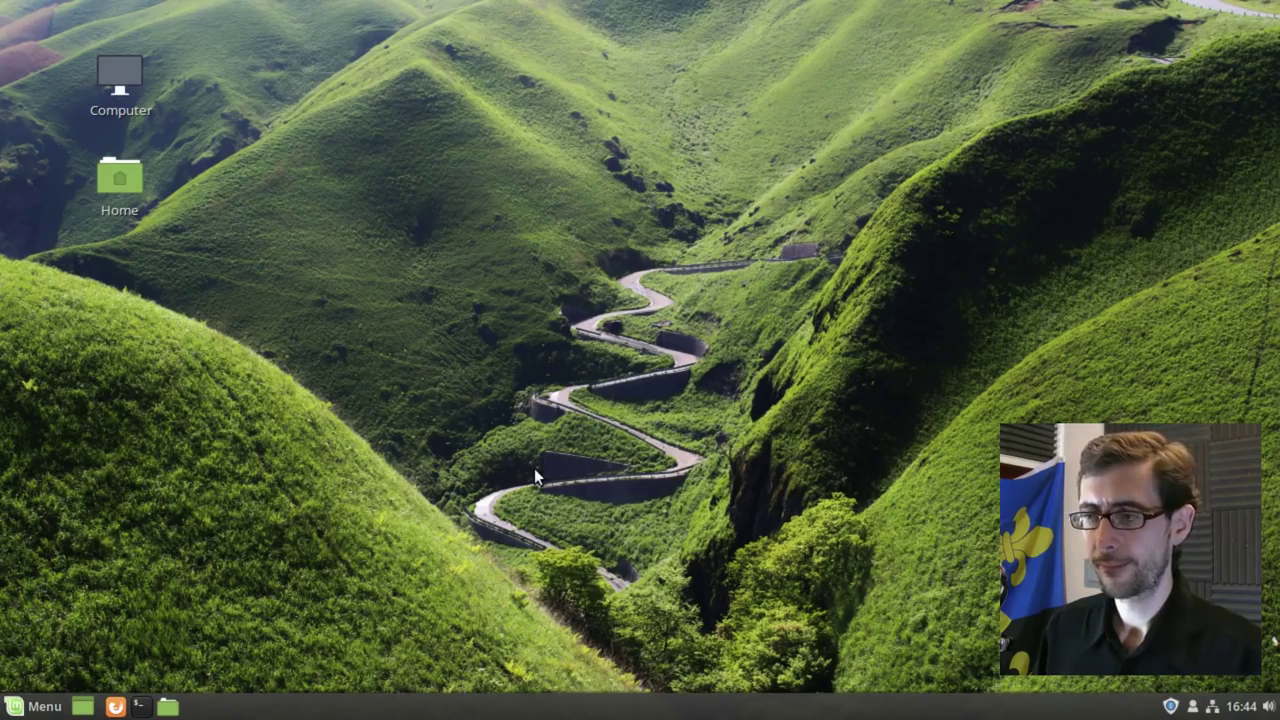